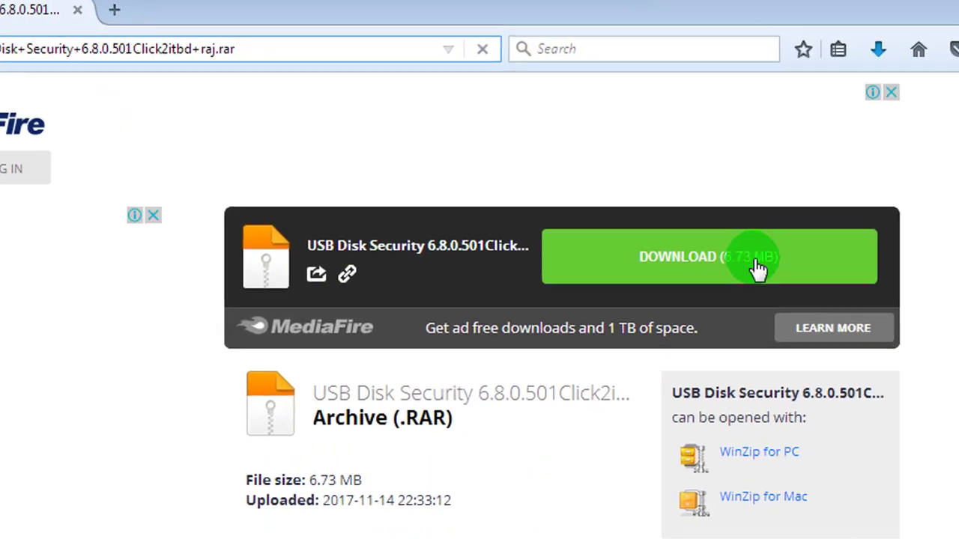
Save the USB Disk Security RAR from MediaFire to the Desktop, replacing the old copy, then minimize Firefox
left_click(758, 269)
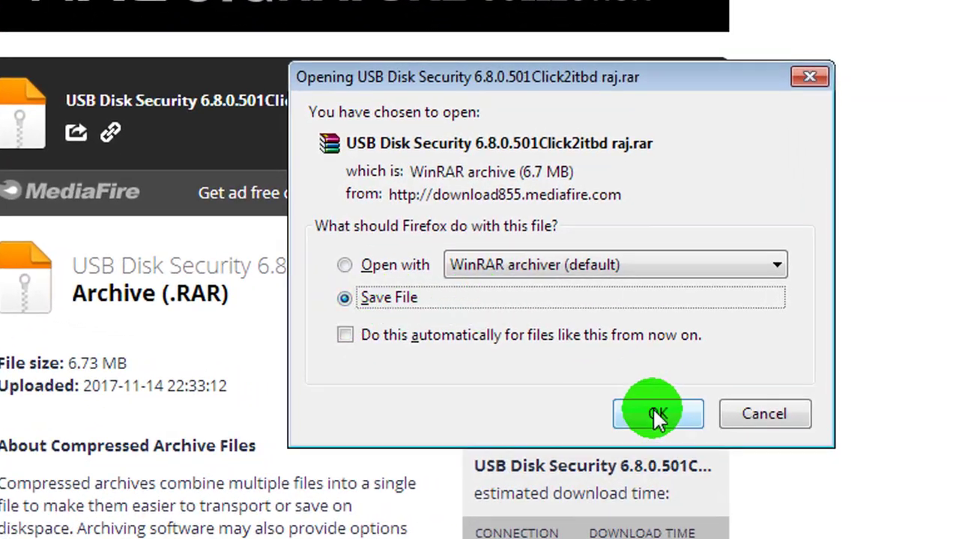
left_click(656, 415)
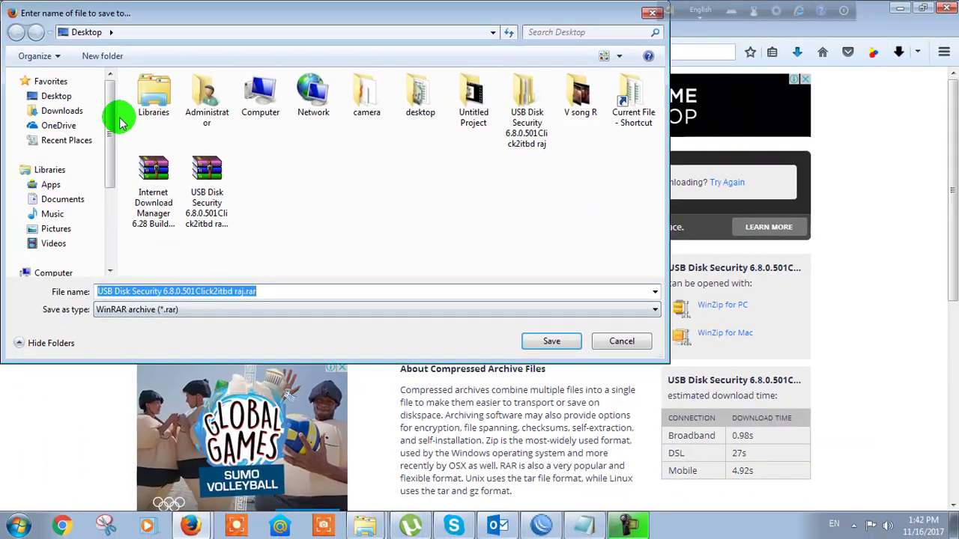
left_click(554, 341)
left_click(522, 268)
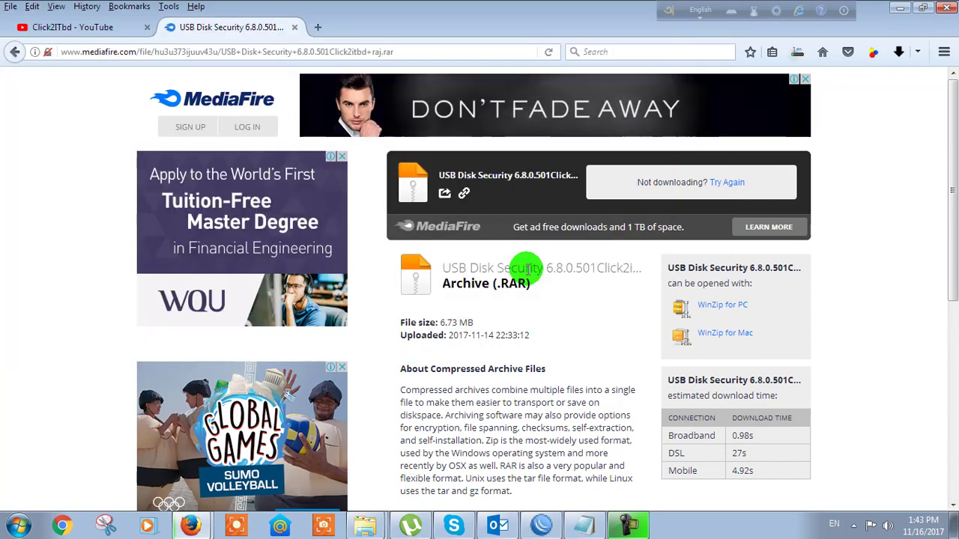
left_click(903, 9)
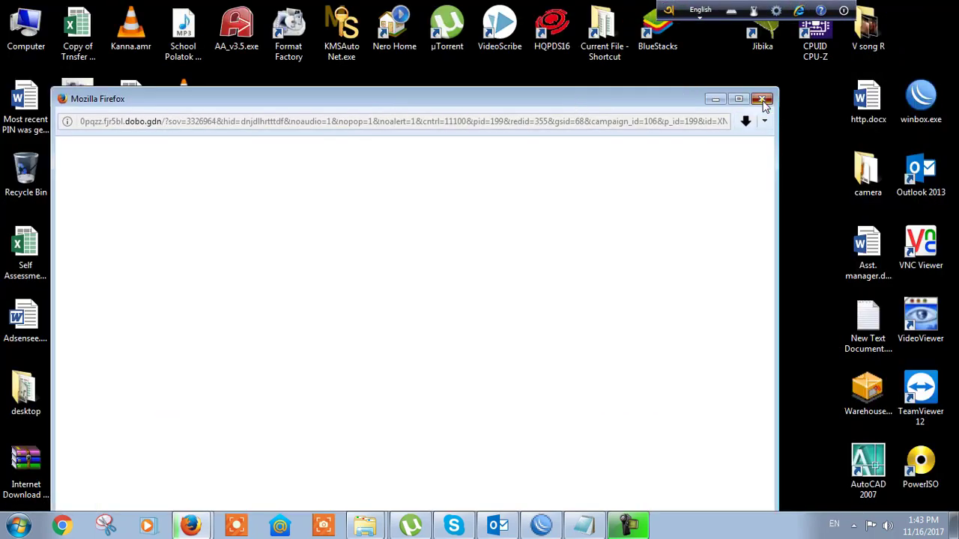
Close the pop-up browser window and open the downloaded USB Disk Security archive
left_click(758, 98)
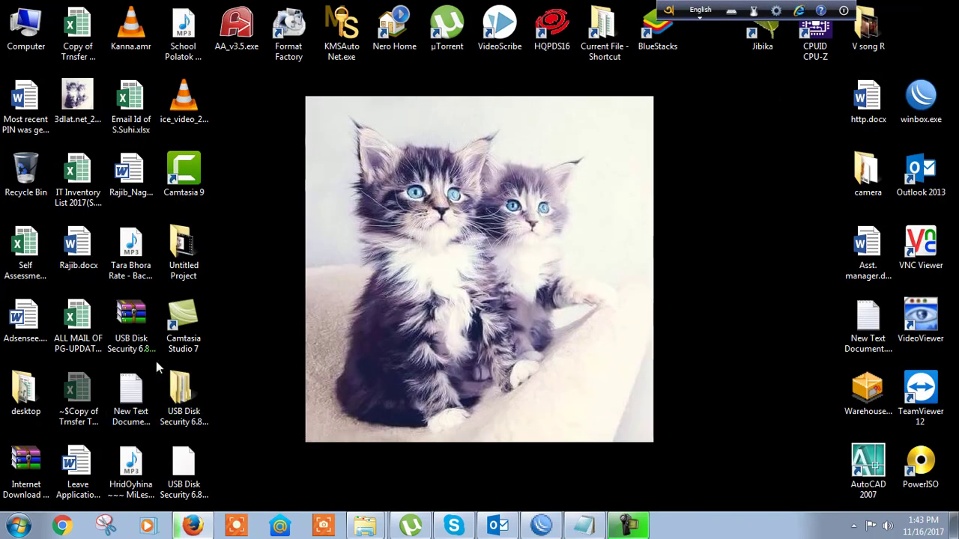
left_click(132, 321)
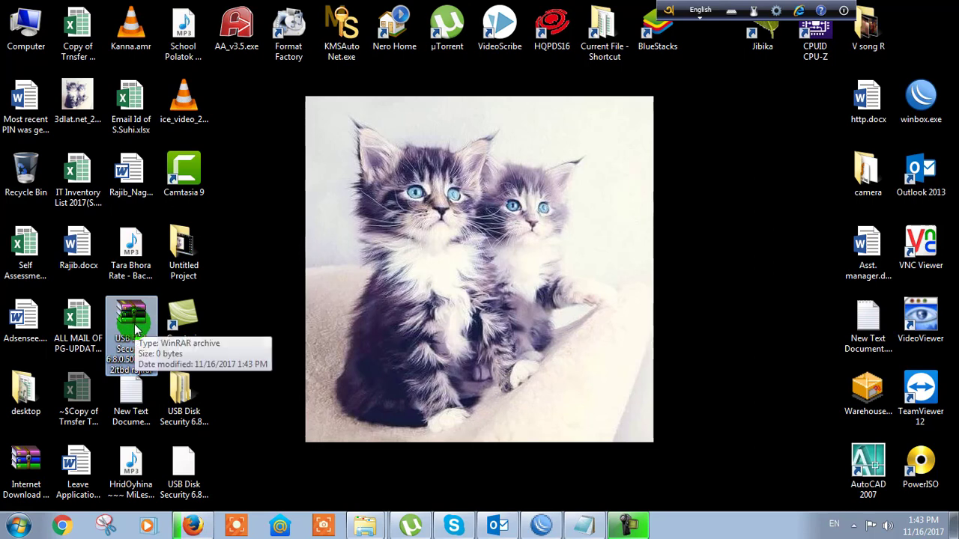
double_click(135, 326)
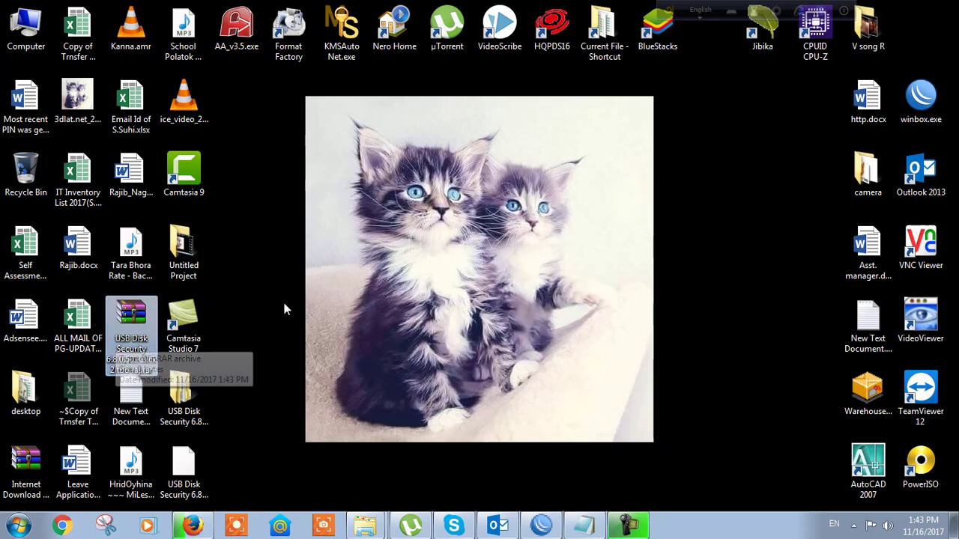
right_click(332, 307)
Extract the archive to 'USB Disk Security 6.8.0.501Click2itbd raj' and open the extracted folder
left_click(138, 331)
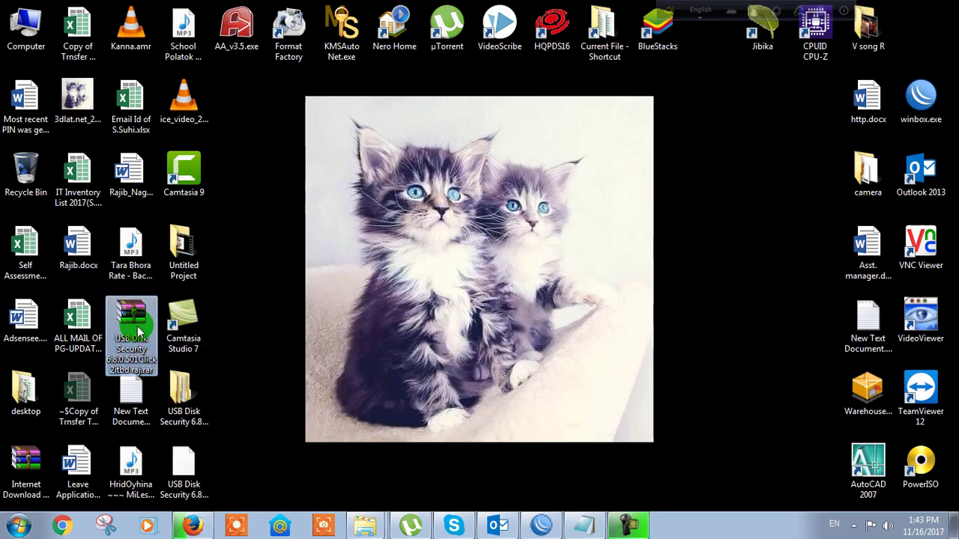
left_click(187, 408)
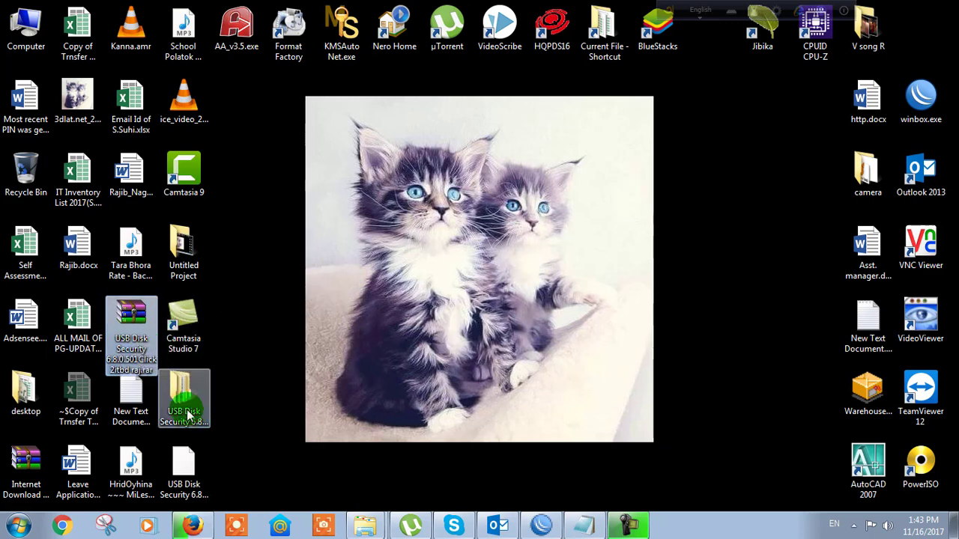
right_click(132, 332)
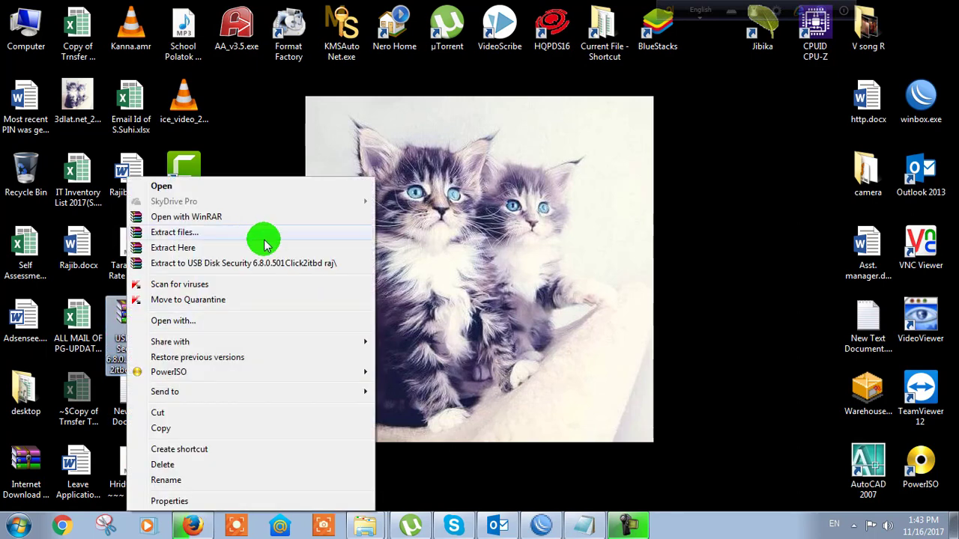
left_click(270, 272)
double_click(187, 397)
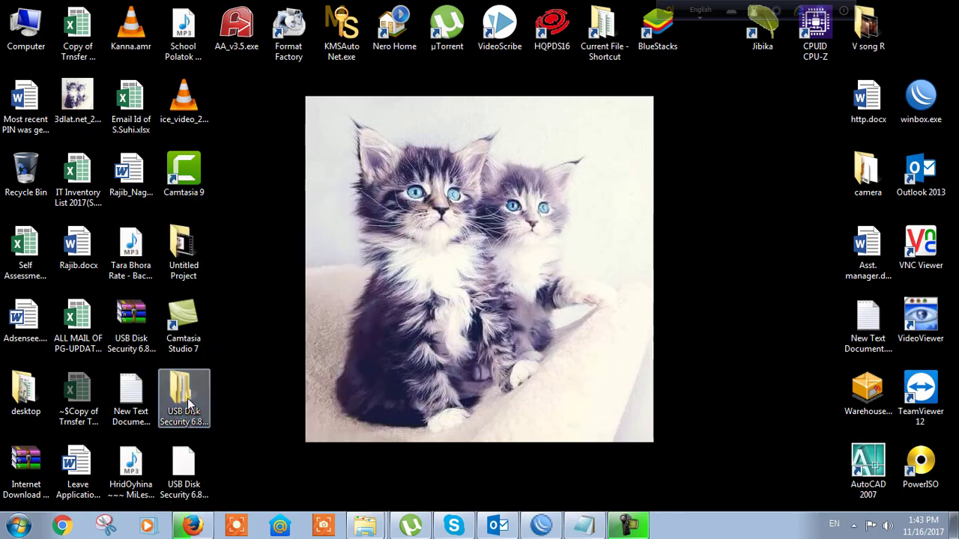
Run USB Disk Security Setup.exe from the inner folder with English as the setup language
double_click(219, 94)
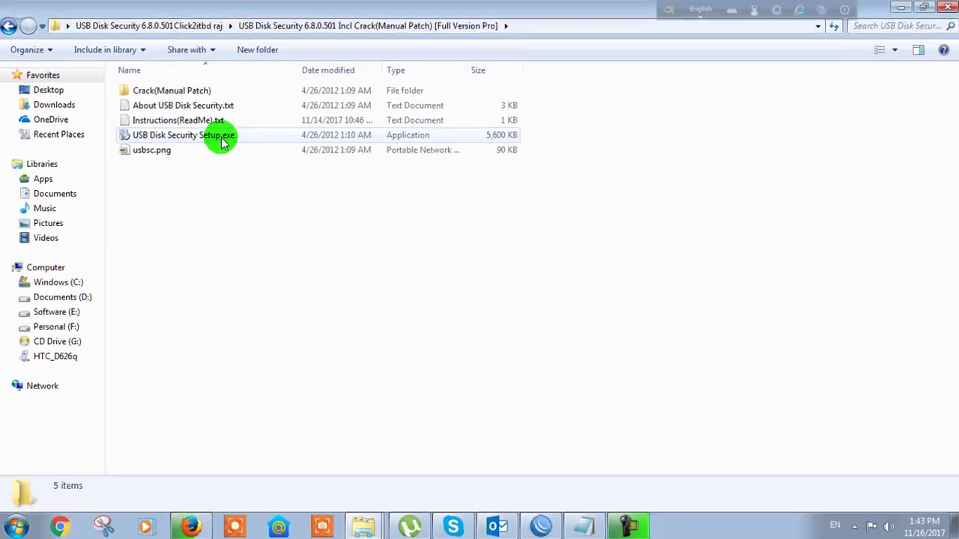
double_click(222, 142)
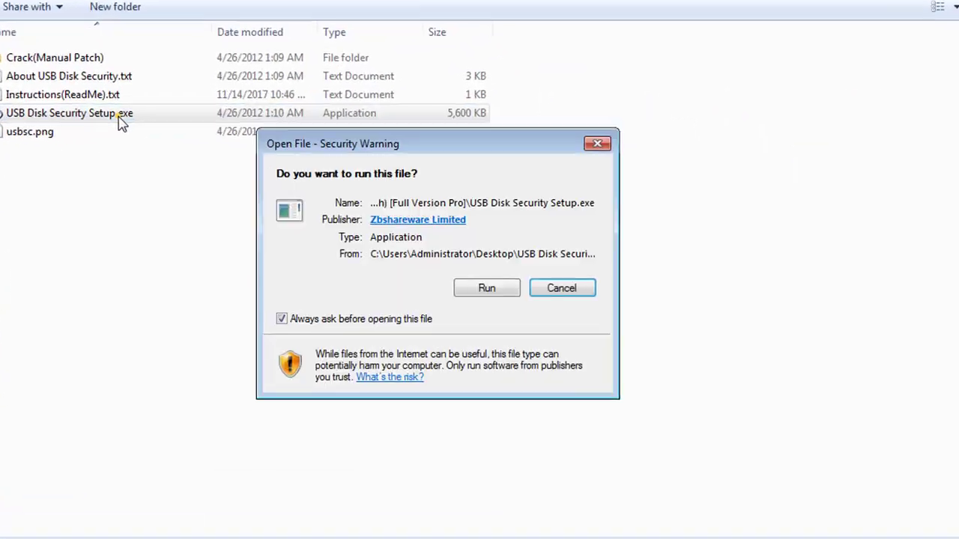
left_click(528, 280)
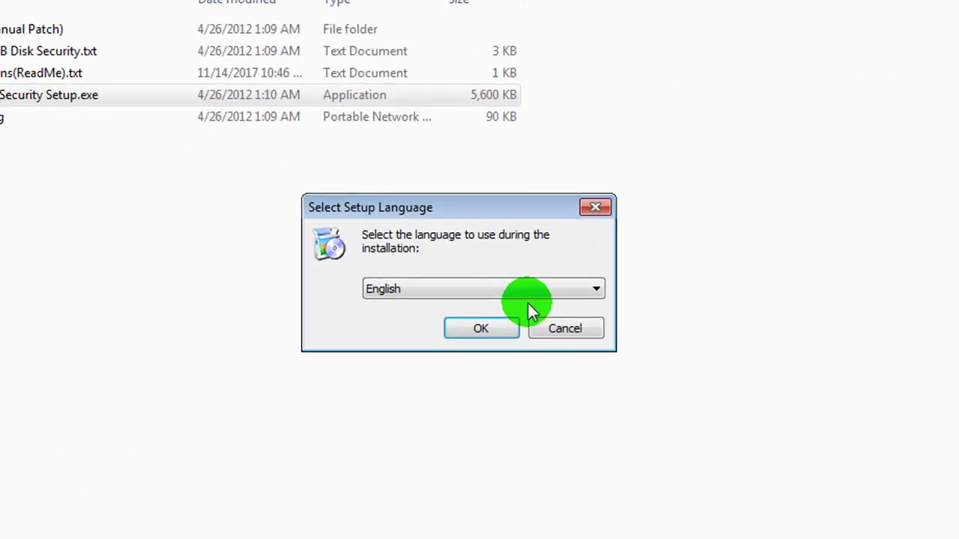
left_click(471, 348)
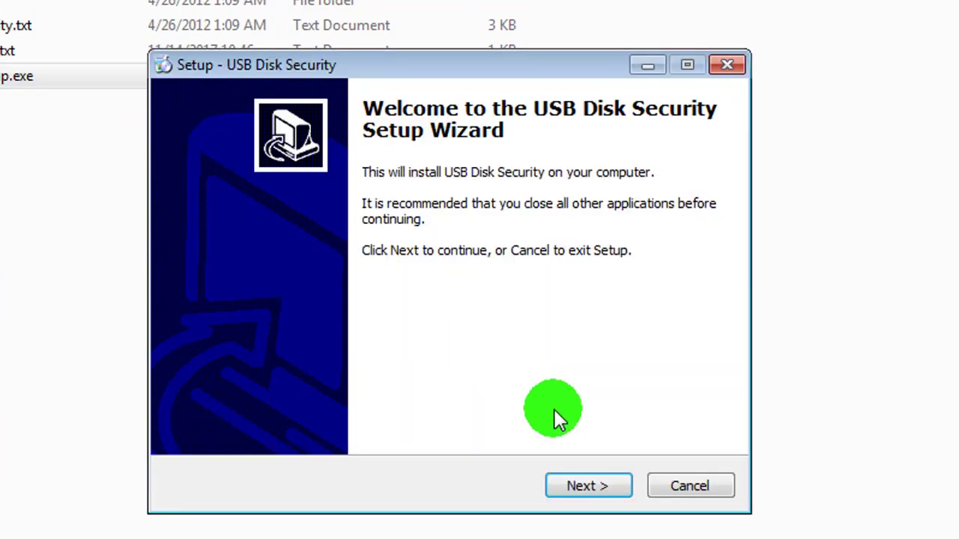
Accept the license and install with the default folder, Start Menu folder and desktop icon
left_click(589, 486)
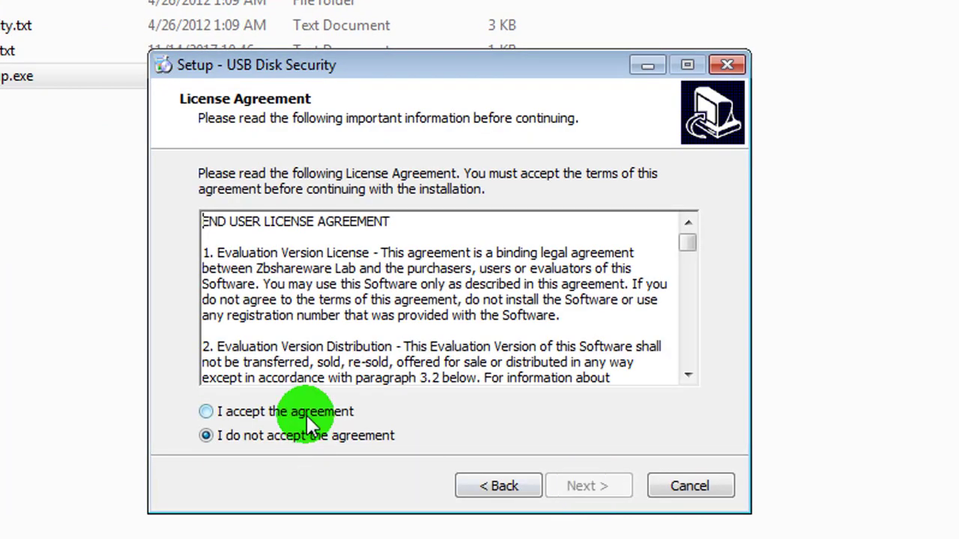
left_click(307, 413)
left_click(583, 487)
left_click(588, 486)
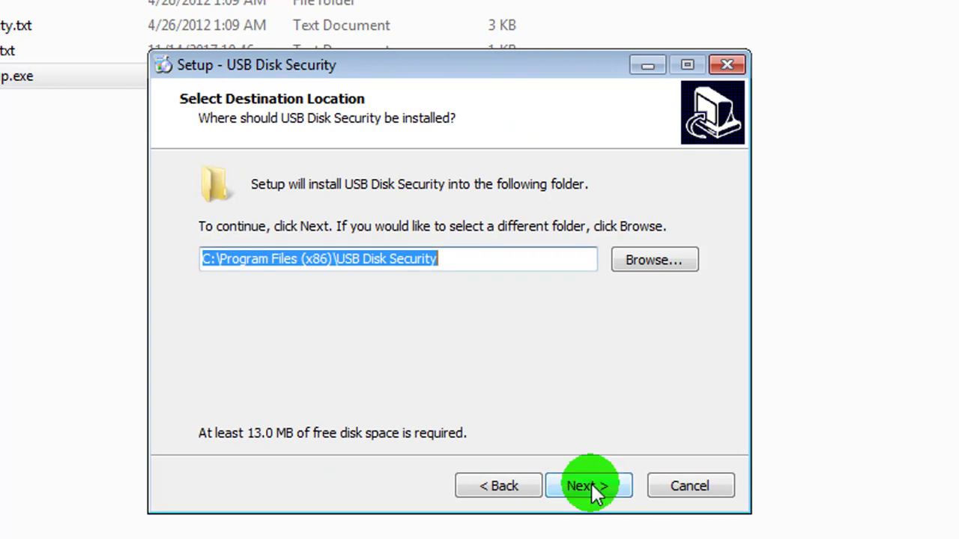
left_click(589, 486)
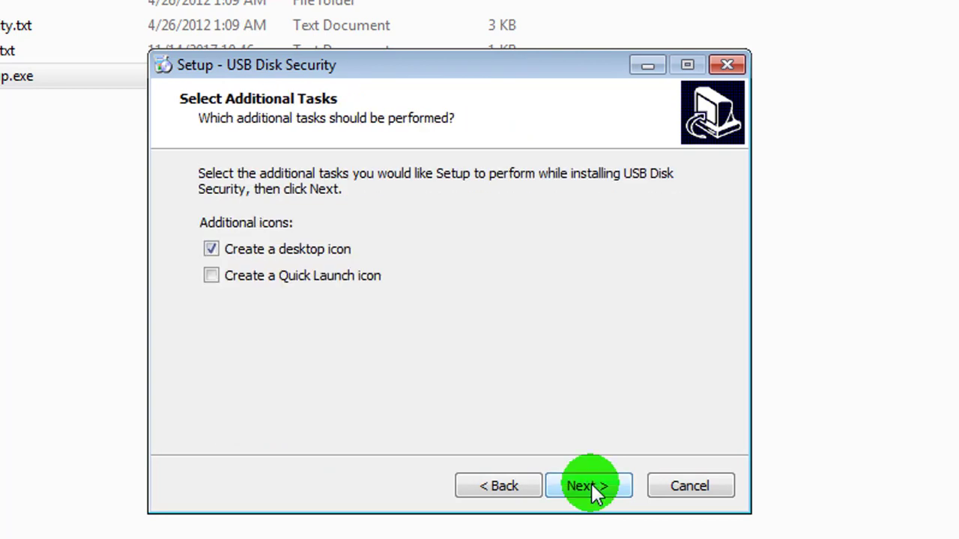
left_click(591, 487)
left_click(591, 486)
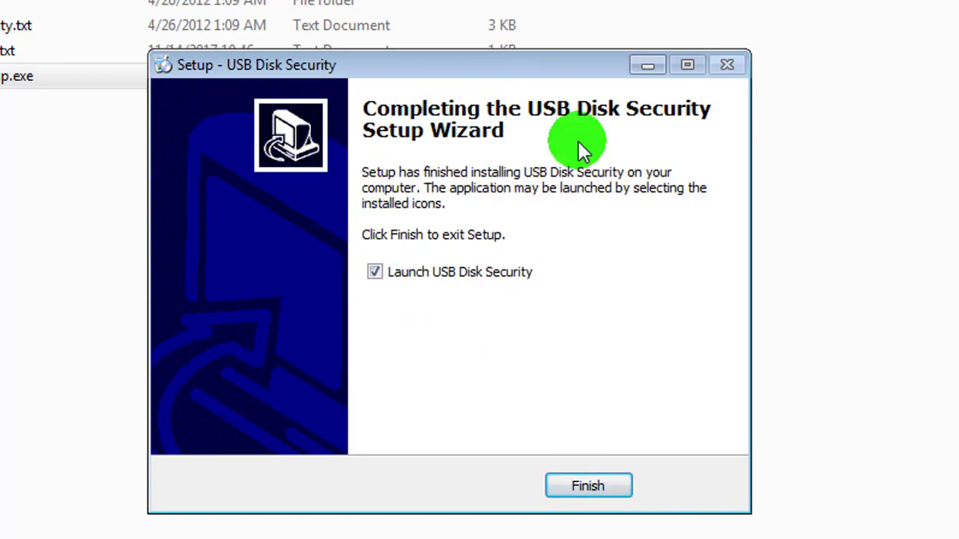
Finish setup with Launch unchecked so the program doesn't start
left_click(373, 272)
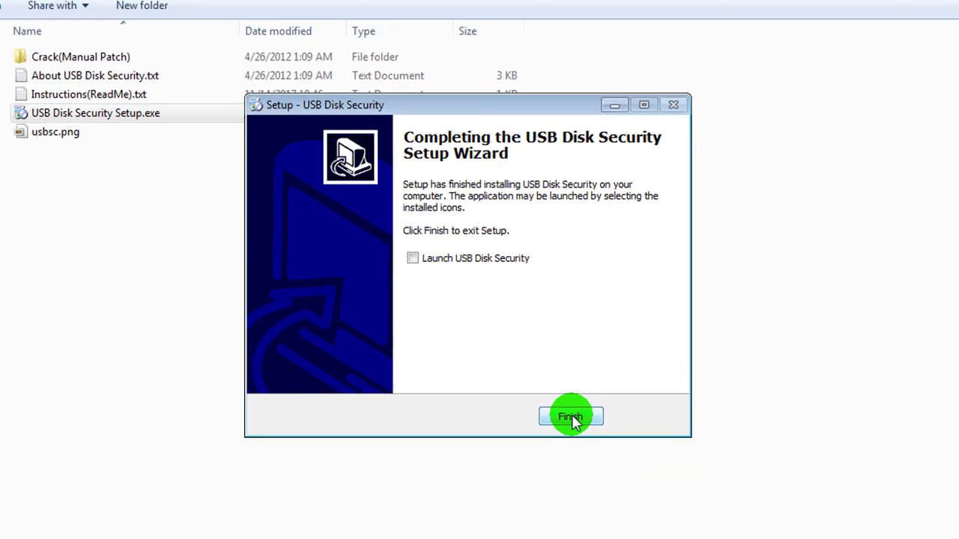
left_click(588, 486)
left_click(460, 306)
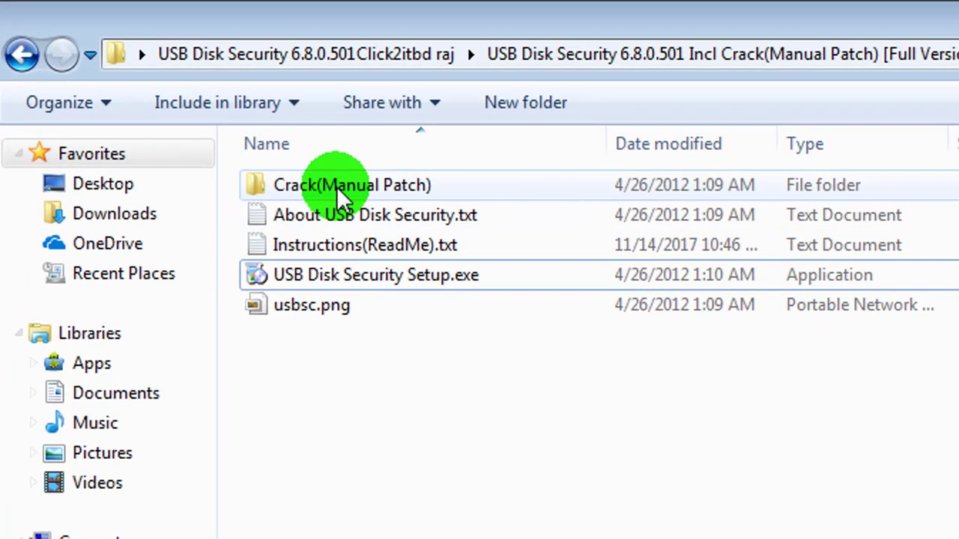
Copy USBGuard.exe from the Crack(Manual Patch) folder
double_click(339, 191)
left_click(525, 353)
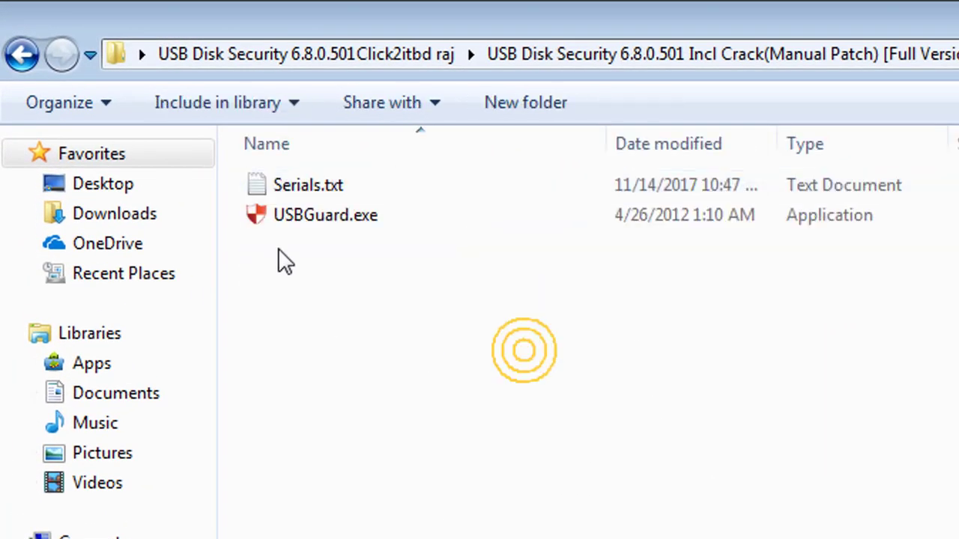
left_click(330, 224)
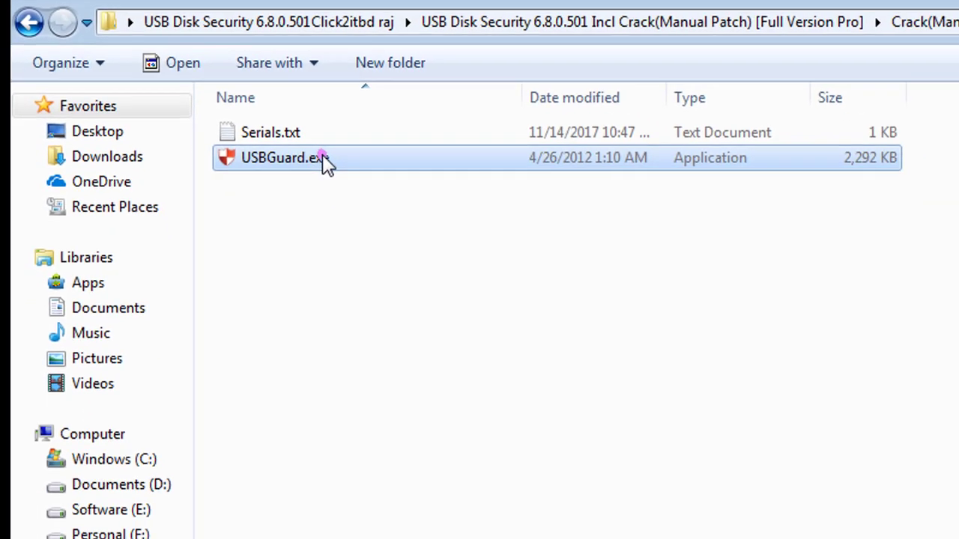
right_click(374, 217)
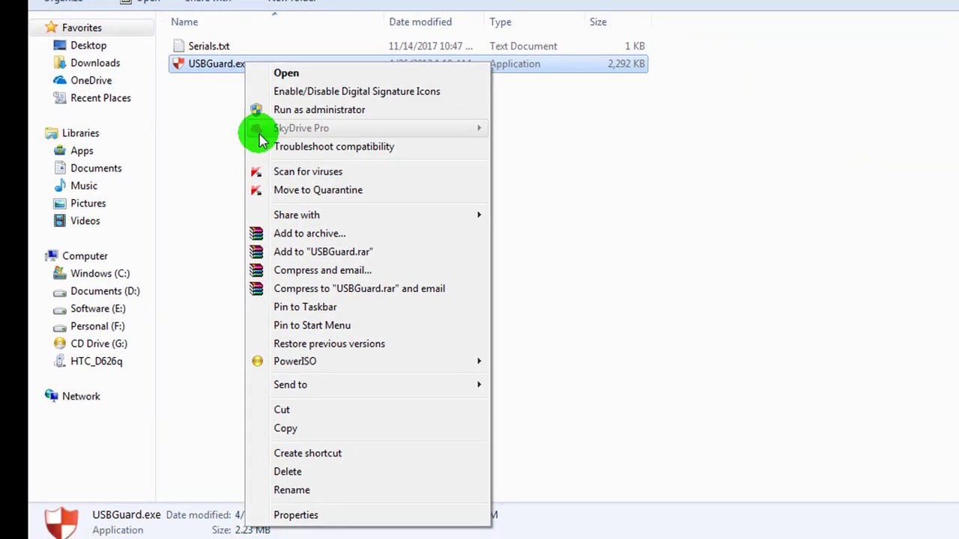
left_click(284, 425)
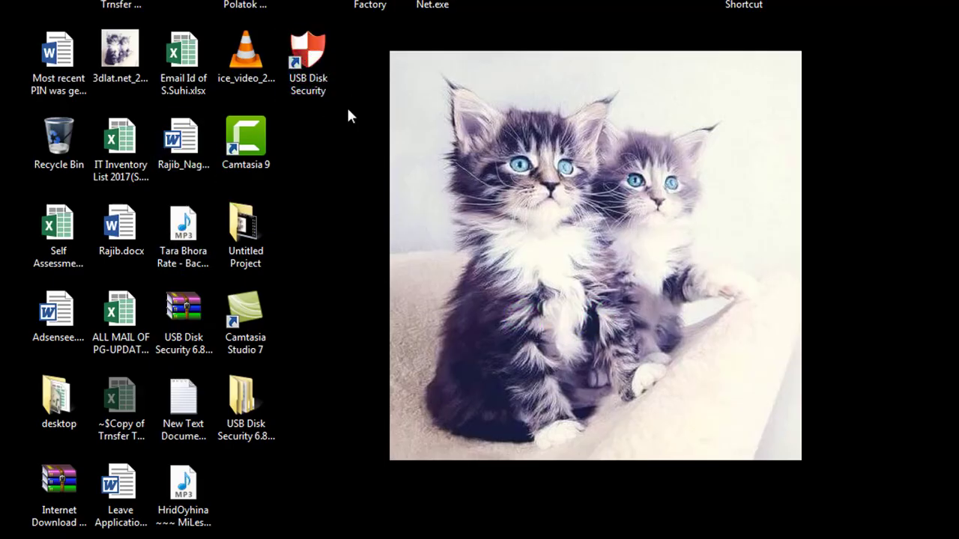
Paste it over USBGuard.exe in the shortcut's install folder, then close Explorer and Properties
right_click(313, 78)
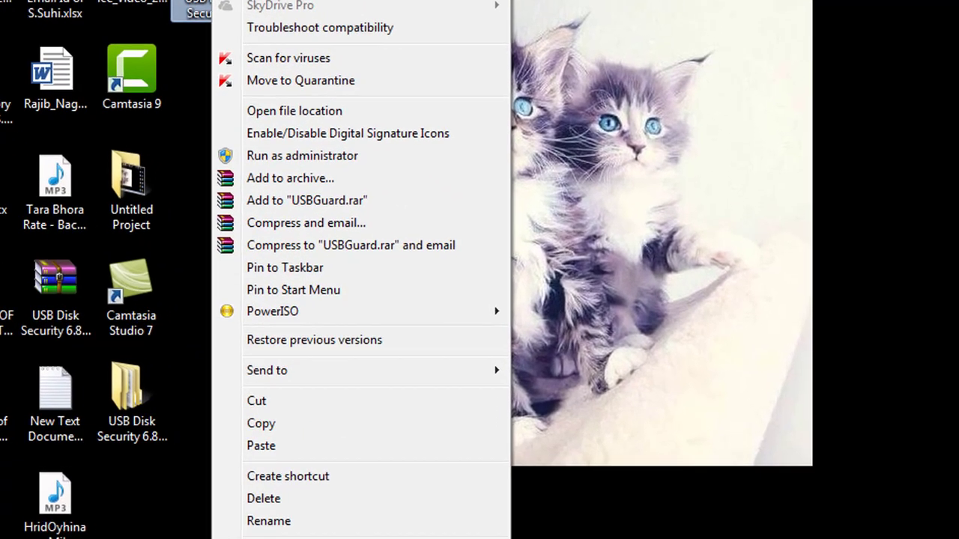
left_click(290, 534)
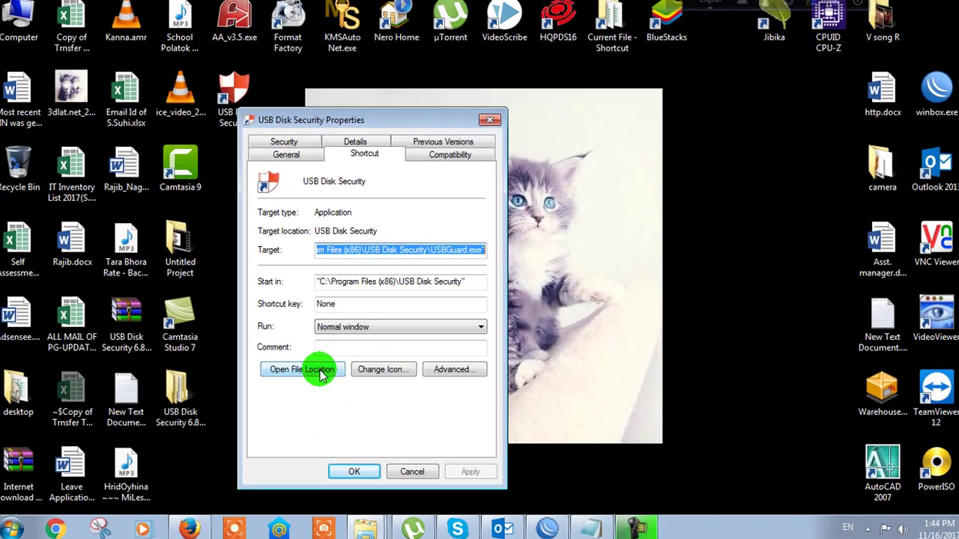
left_click(324, 368)
right_click(321, 435)
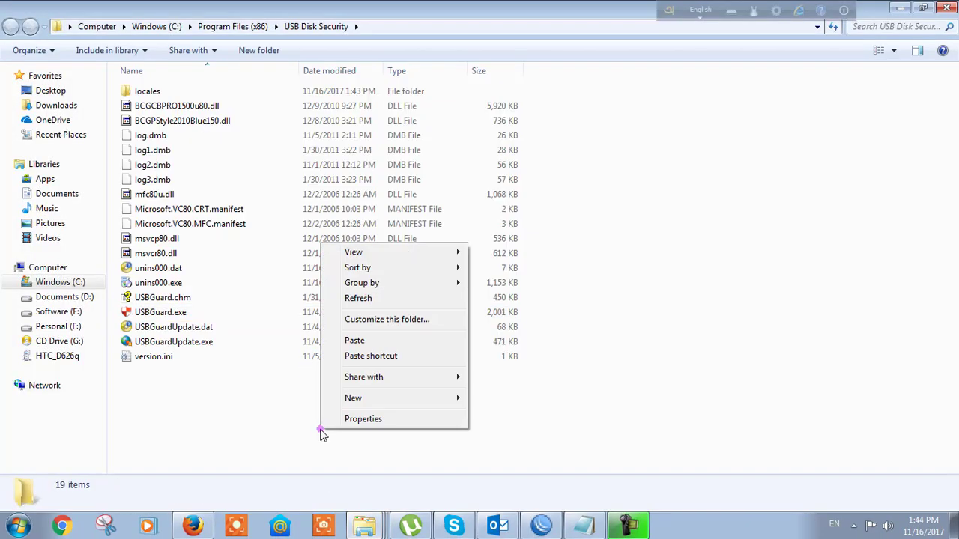
left_click(354, 343)
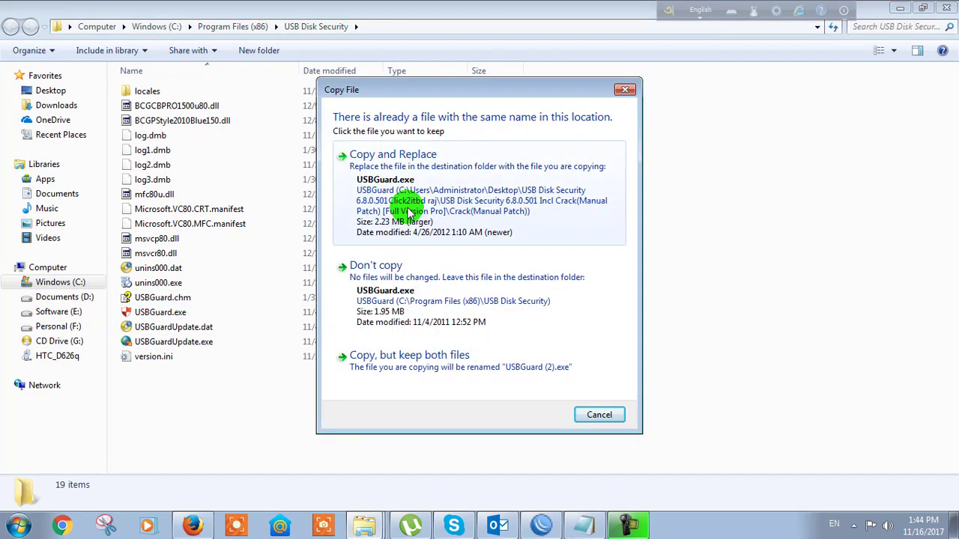
left_click(411, 213)
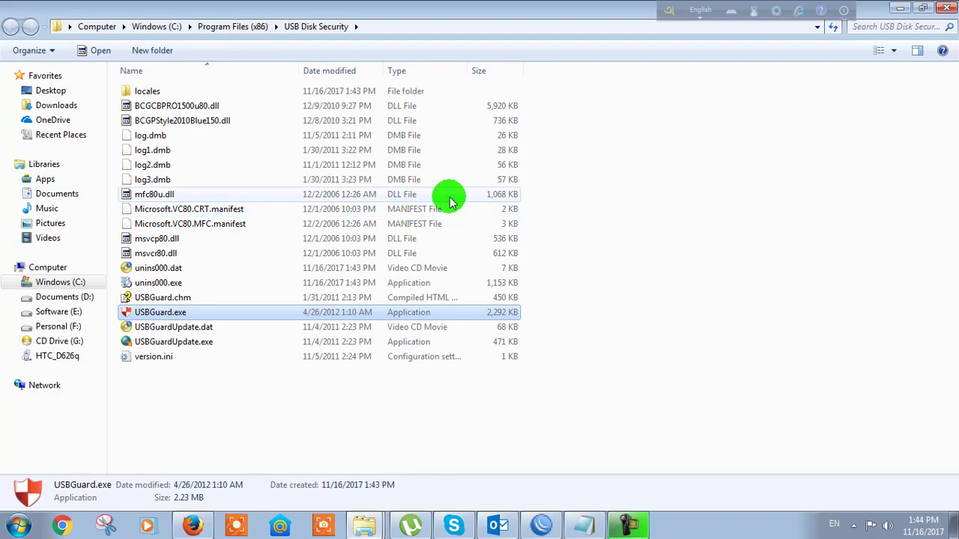
left_click(697, 221)
left_click(946, 9)
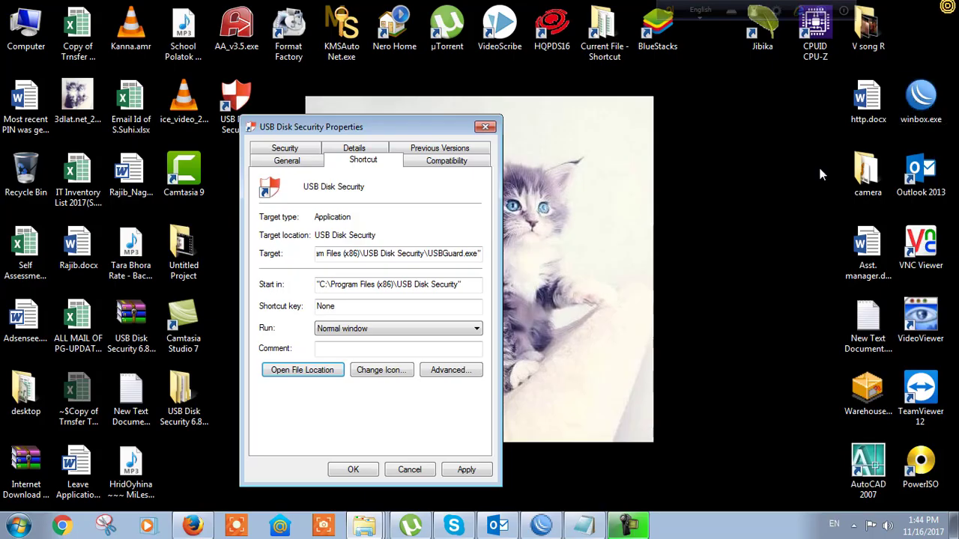
left_click(485, 123)
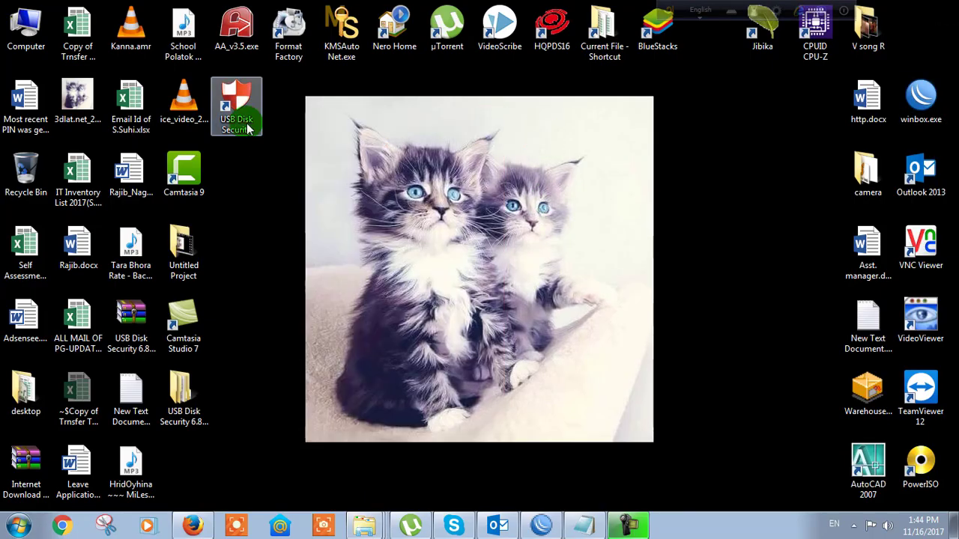
Launch USB Disk Security from its desktop shortcut, show it from the tray, and open Activate Product
double_click(250, 129)
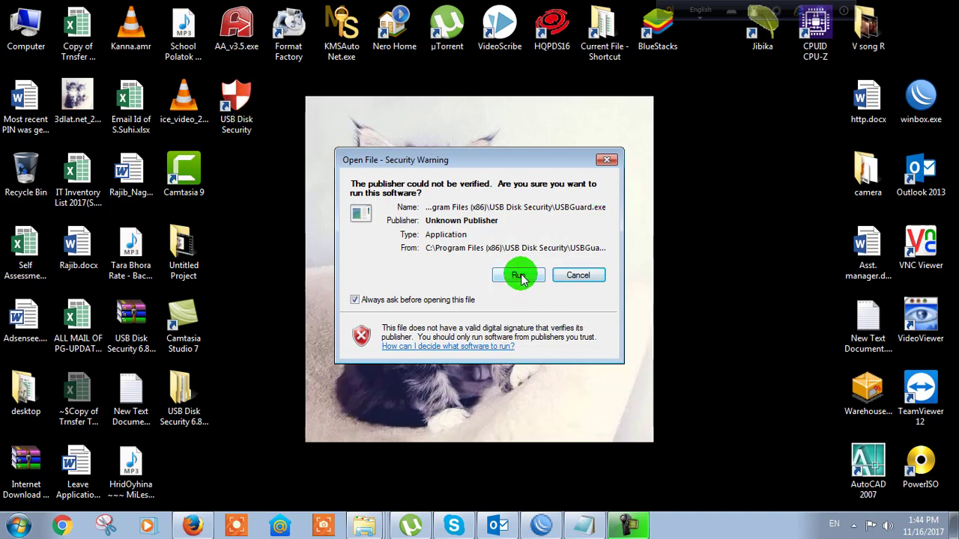
left_click(520, 276)
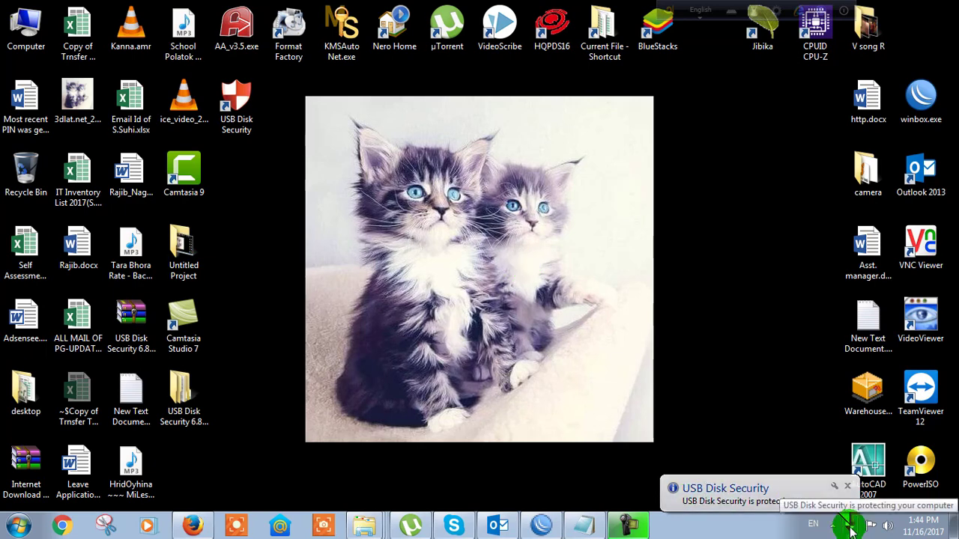
right_click(852, 529)
left_click(735, 469)
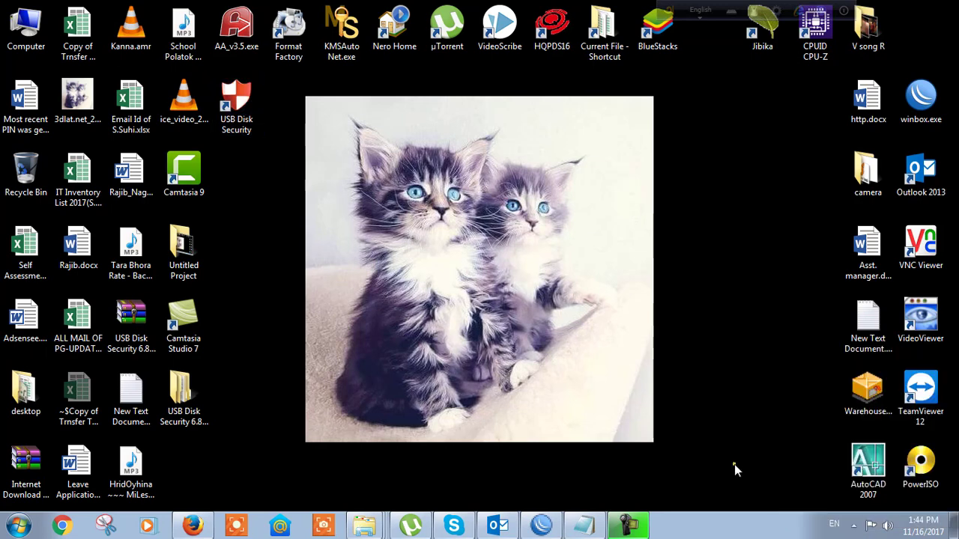
left_click(853, 528)
left_click(842, 466)
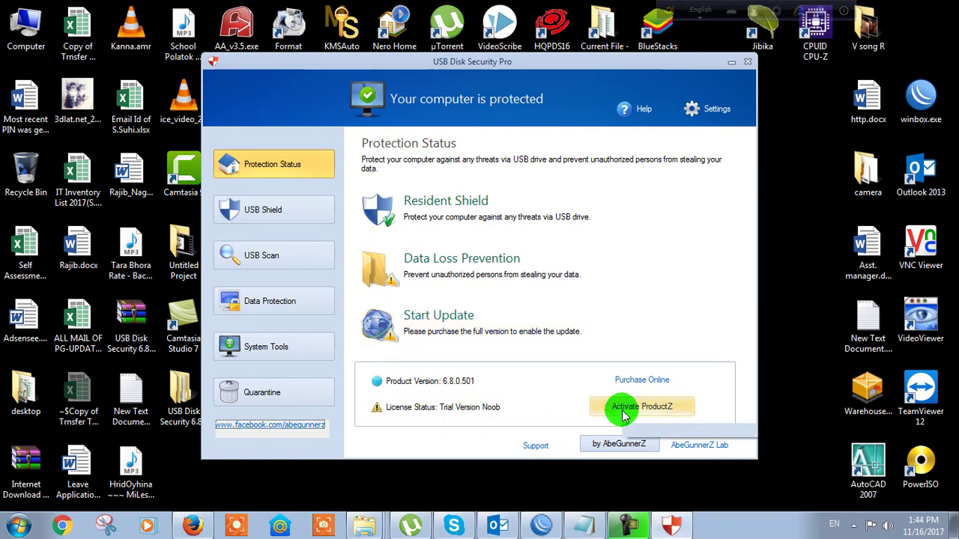
left_click(651, 414)
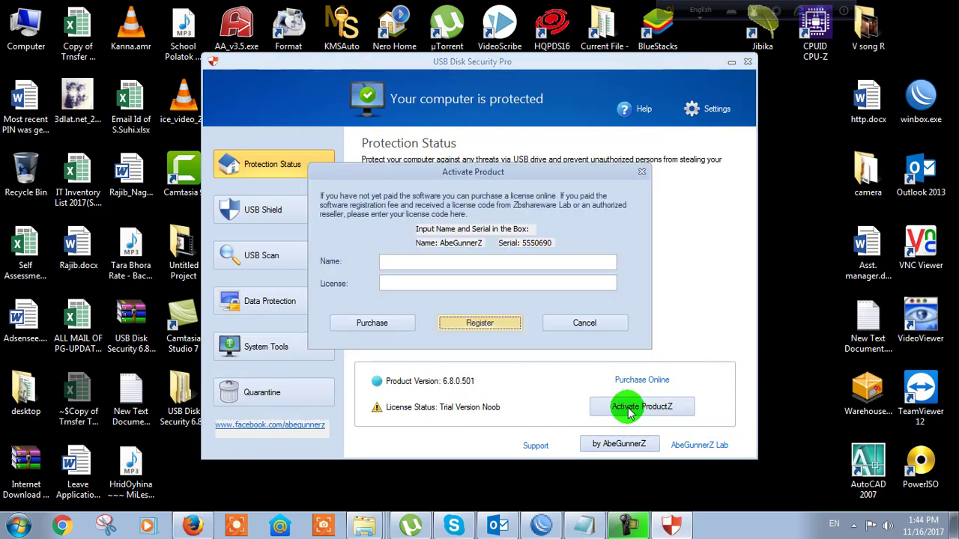
Open Serials.txt from the Crack(Manual Patch) folder in Notepad
right_click(378, 522)
left_click(346, 493)
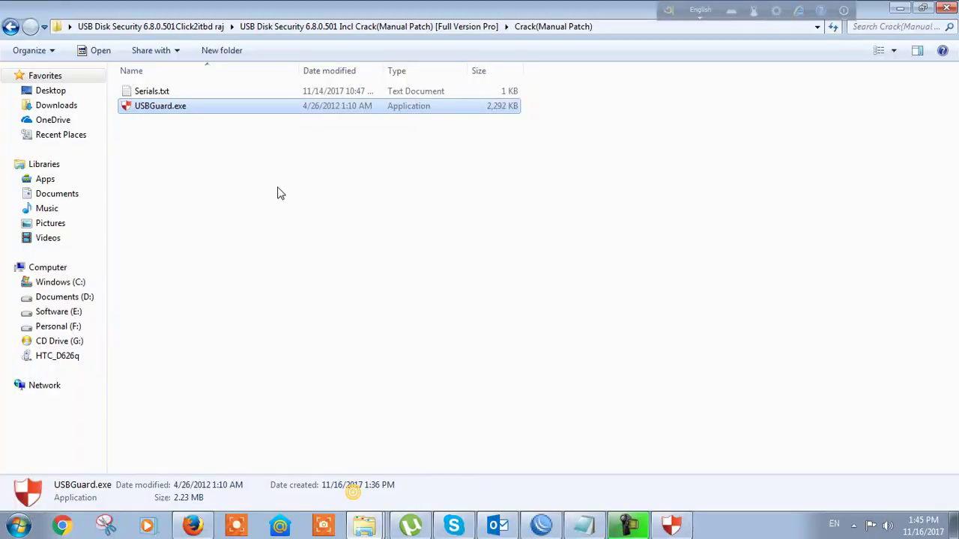
left_click(223, 166)
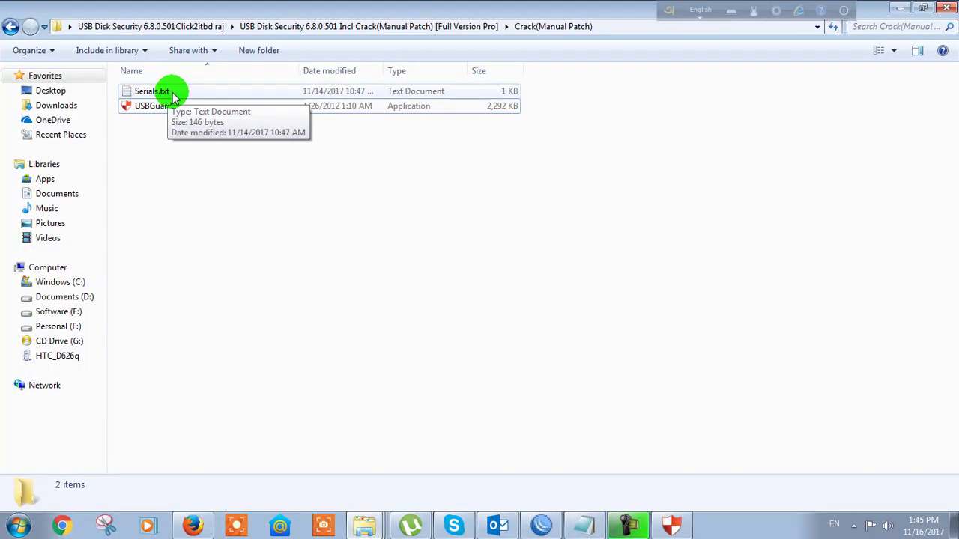
double_click(152, 91)
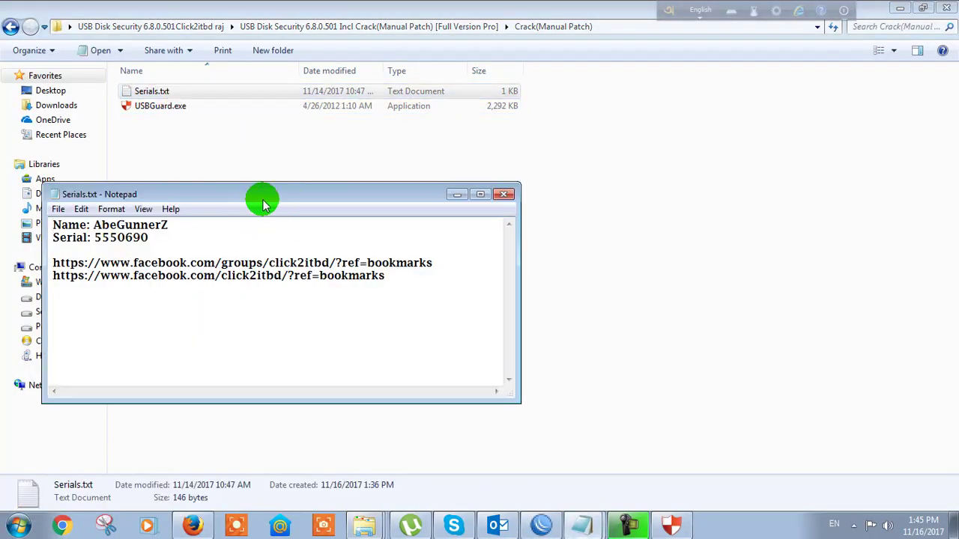
left_click_drag(261, 200, 409, 204)
Copy the registration name from Serials.txt into the activation form's Name field
left_click(322, 236)
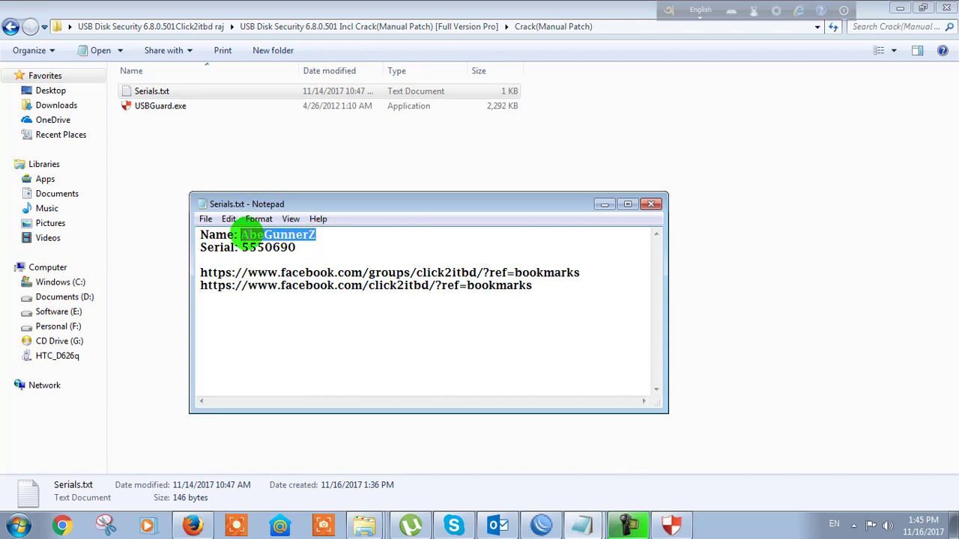
right_click(253, 233)
left_click(299, 278)
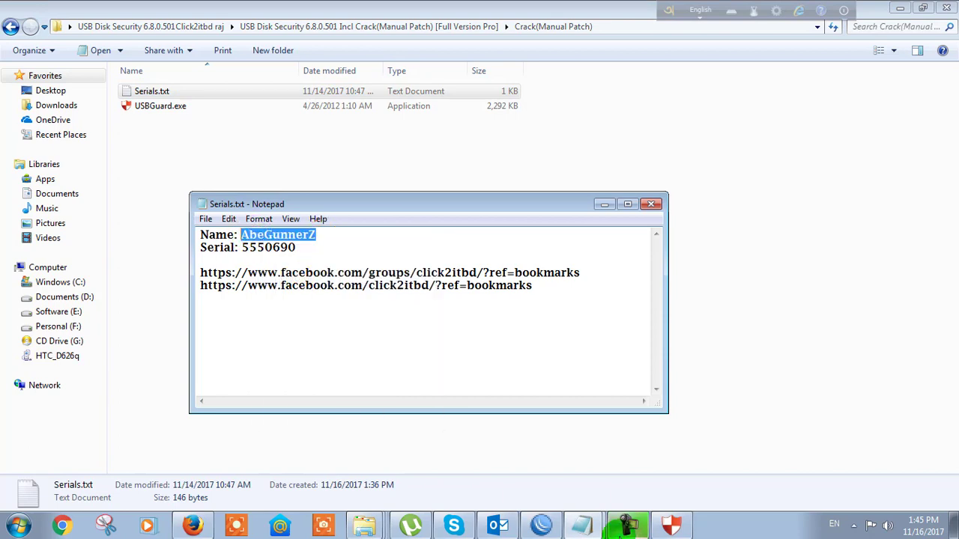
left_click(672, 524)
right_click(448, 261)
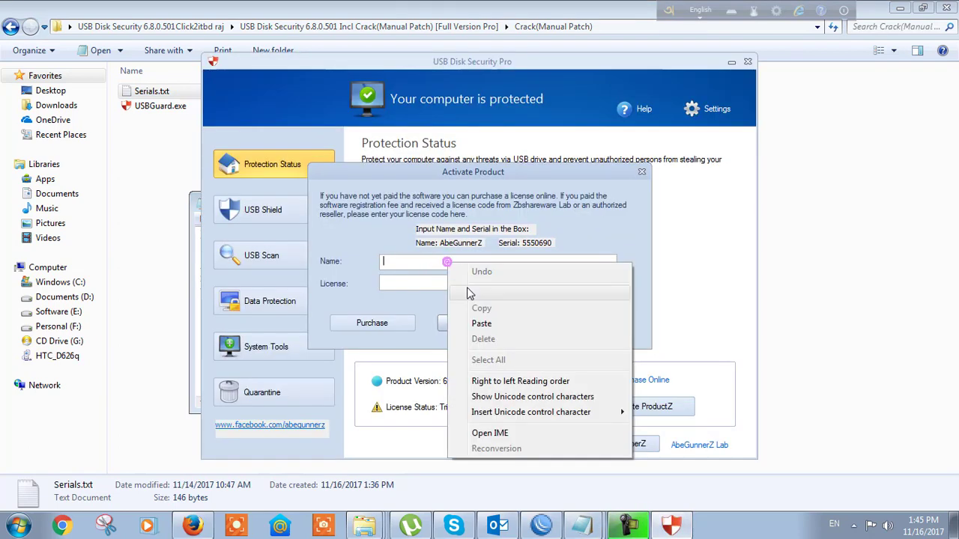
left_click(480, 323)
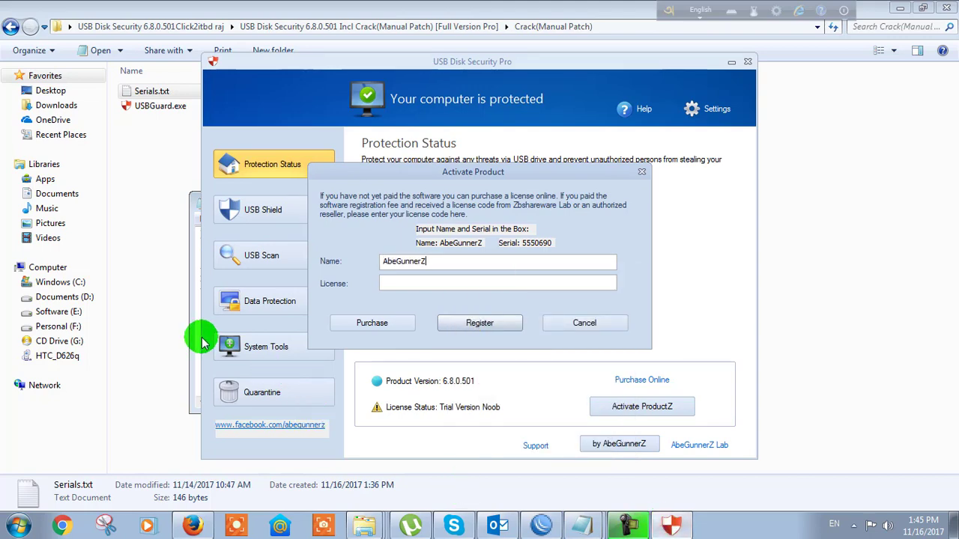
Paste the serial into the License field, click Register, and close the file browser
left_click(197, 342)
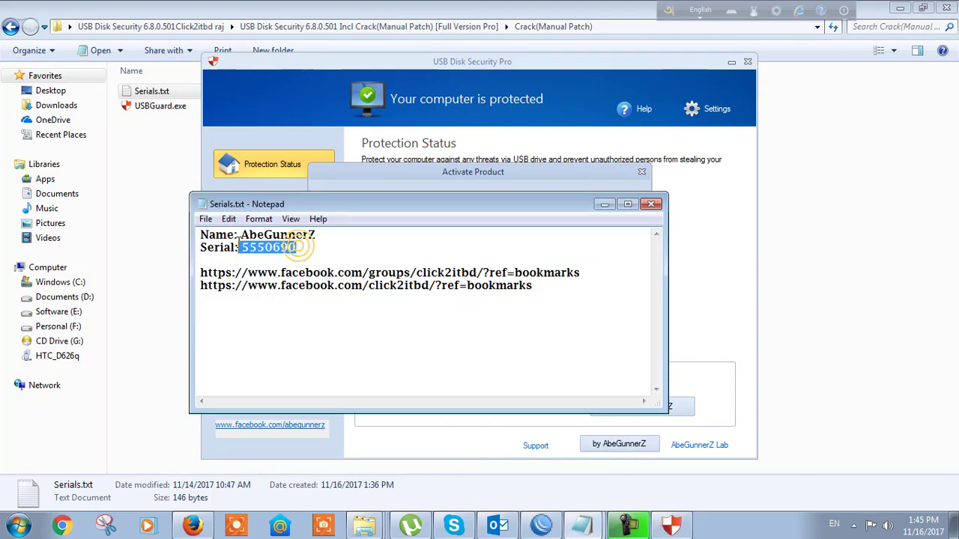
right_click(266, 248)
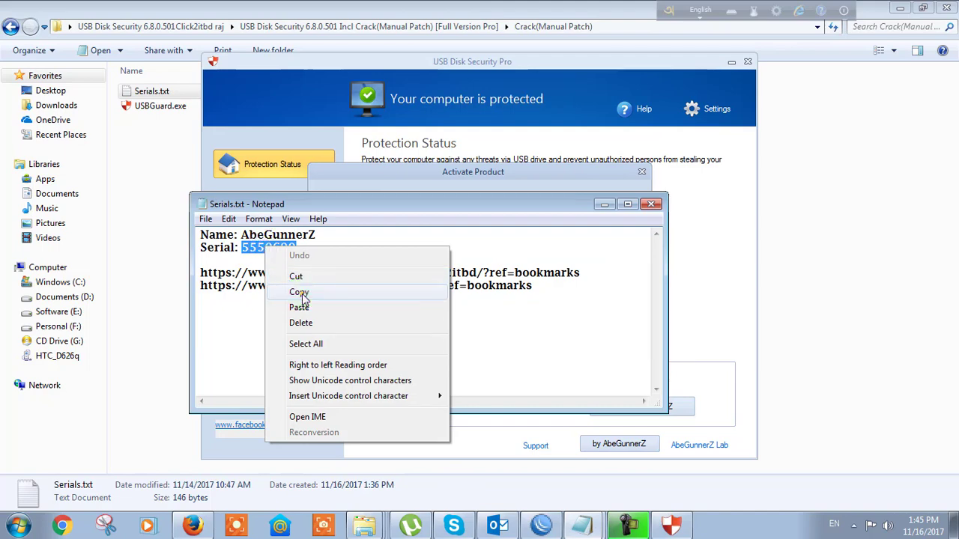
left_click(299, 293)
left_click(507, 436)
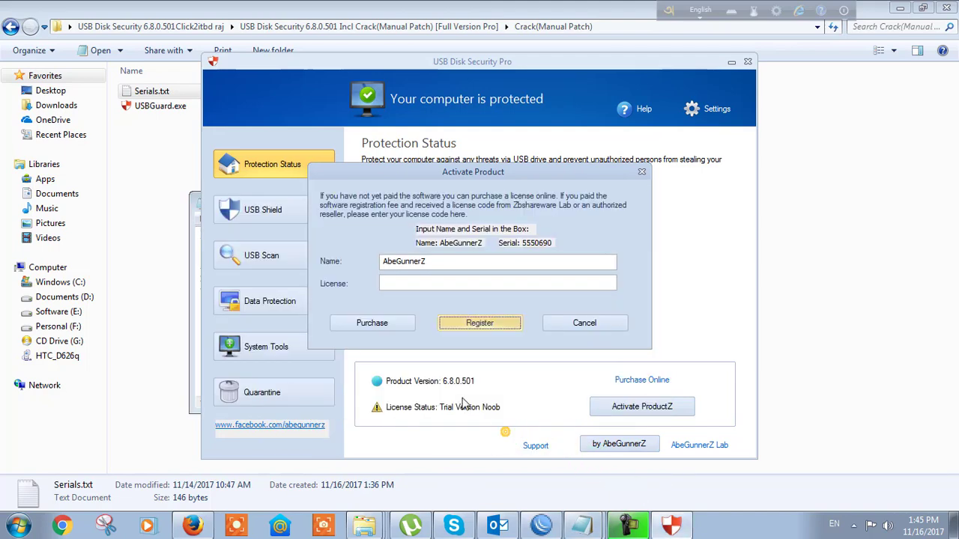
left_click(441, 284)
right_click(441, 286)
left_click(475, 347)
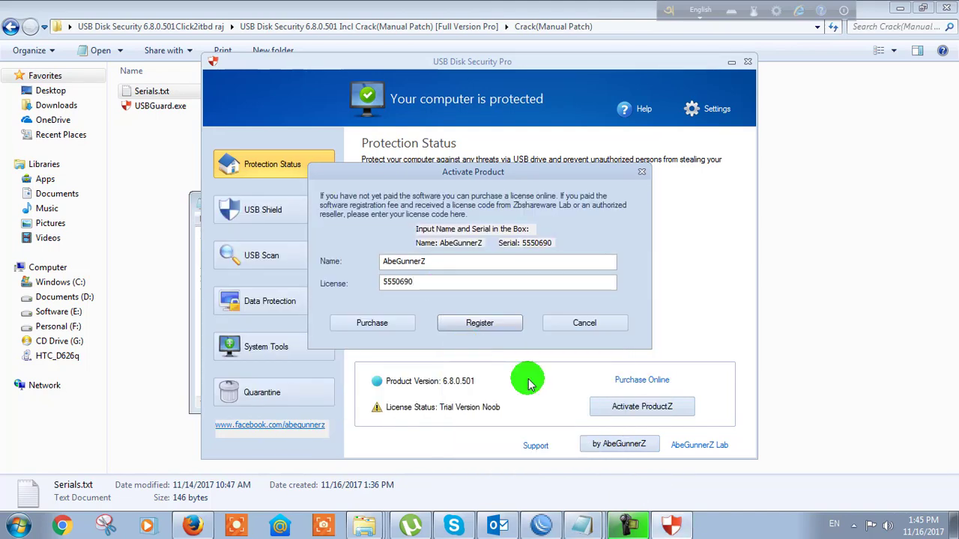
left_click(482, 324)
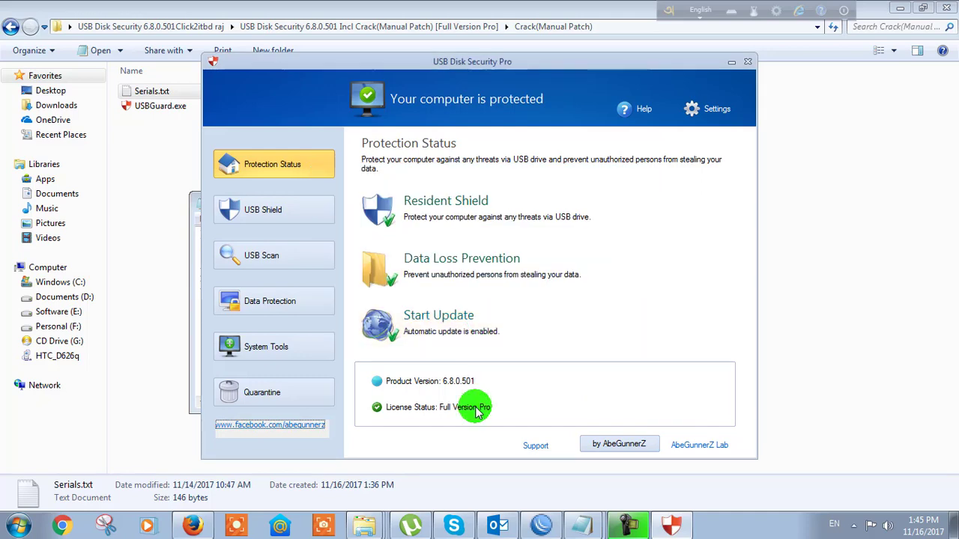
left_click(945, 7)
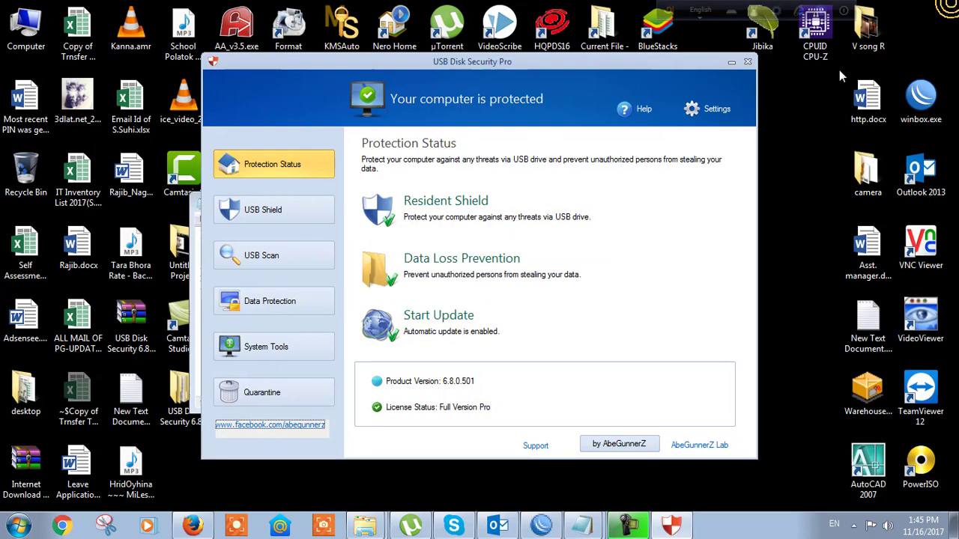
Close Serials.txt, refresh the desktop, and switch USB Disk Security to the Data Protection tab
left_click_drag(525, 63, 594, 74)
left_click(650, 204)
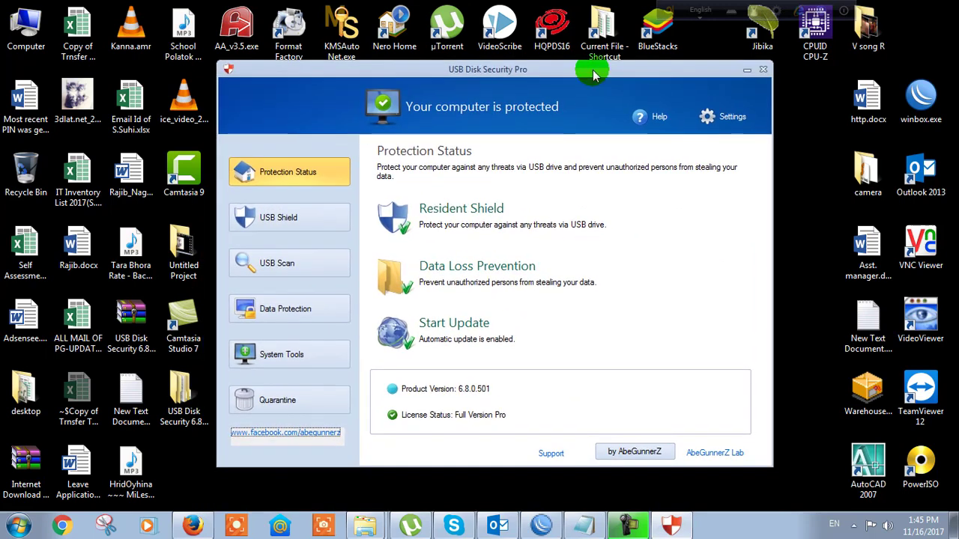
right_click(795, 185)
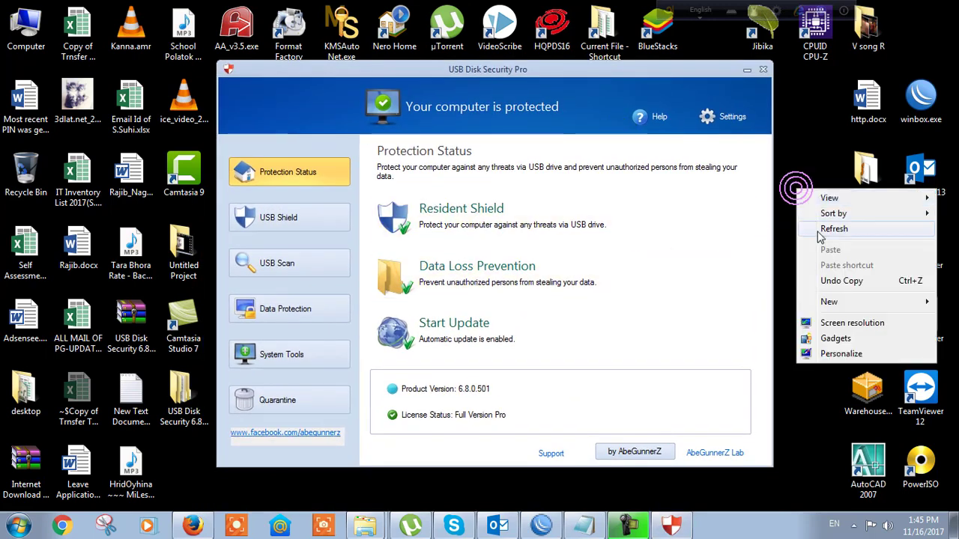
left_click(817, 233)
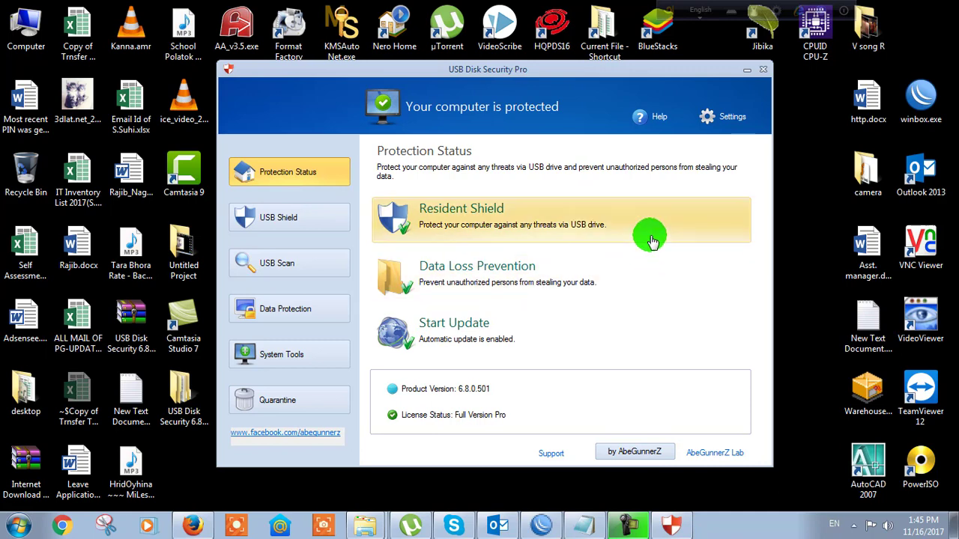
right_click(813, 174)
left_click(825, 208)
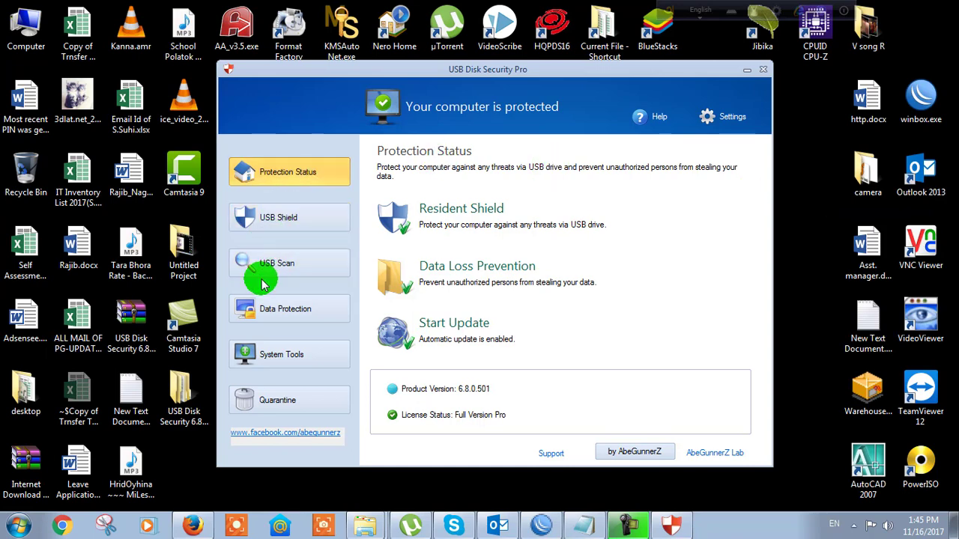
left_click(277, 317)
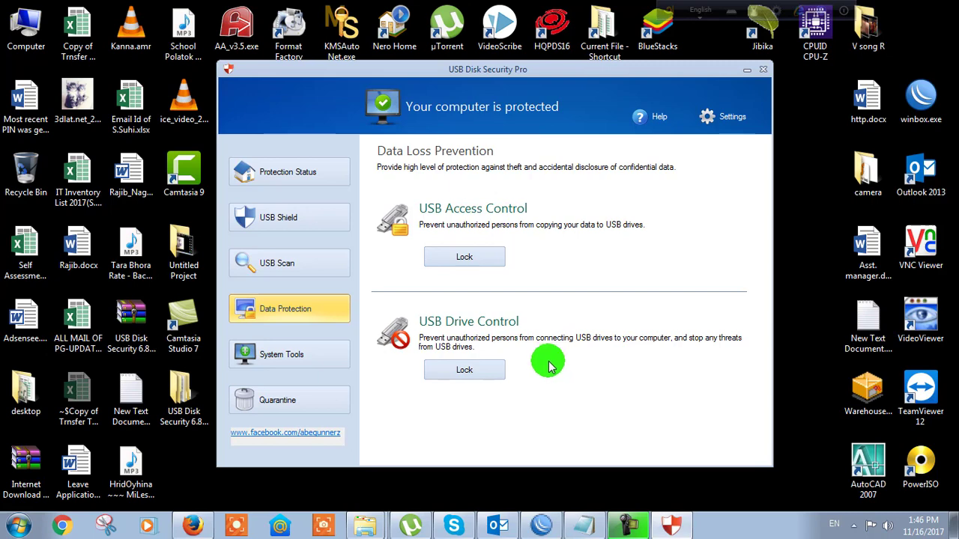
Lock USB Drive Control with a password, retrying after the incorrect-password warning, and accept the restart notice
left_click(465, 370)
left_click(453, 270)
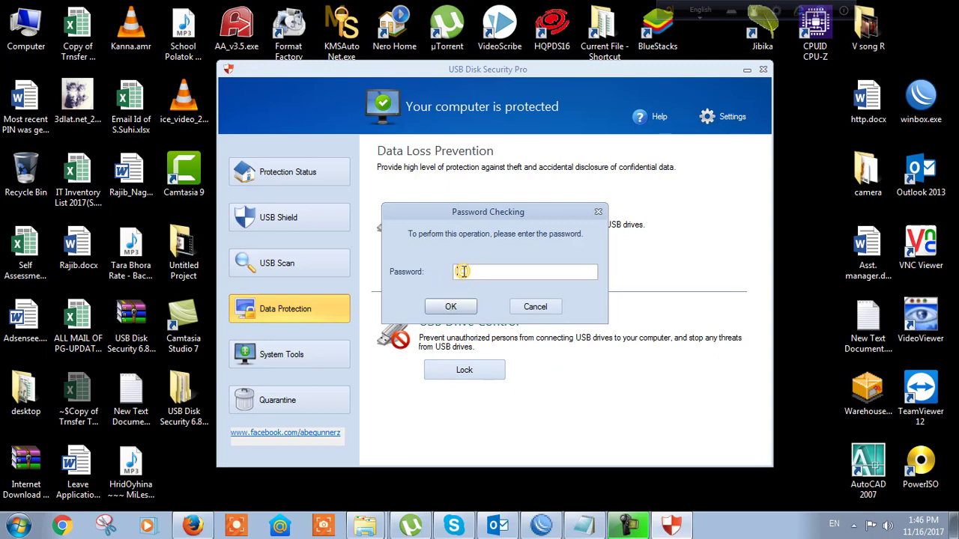
left_click(463, 271)
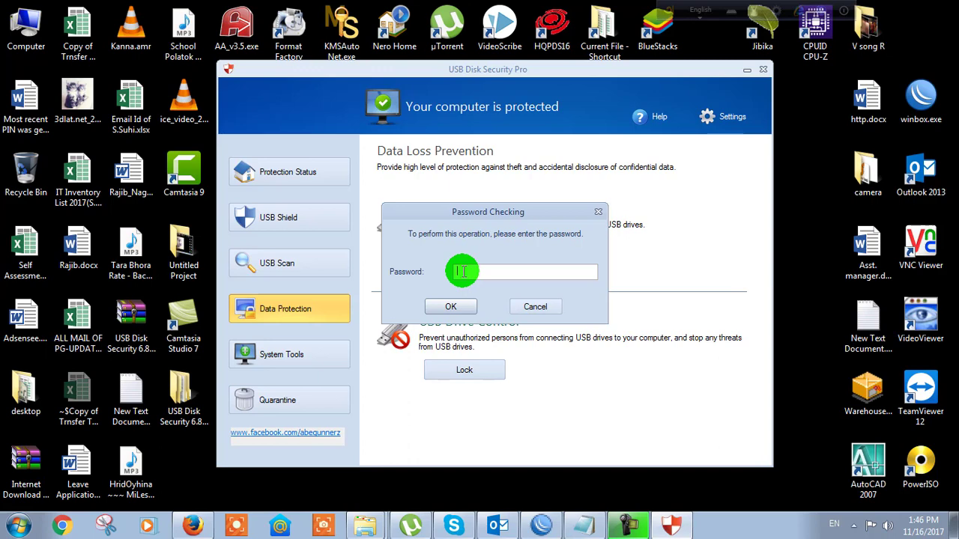
type("12")
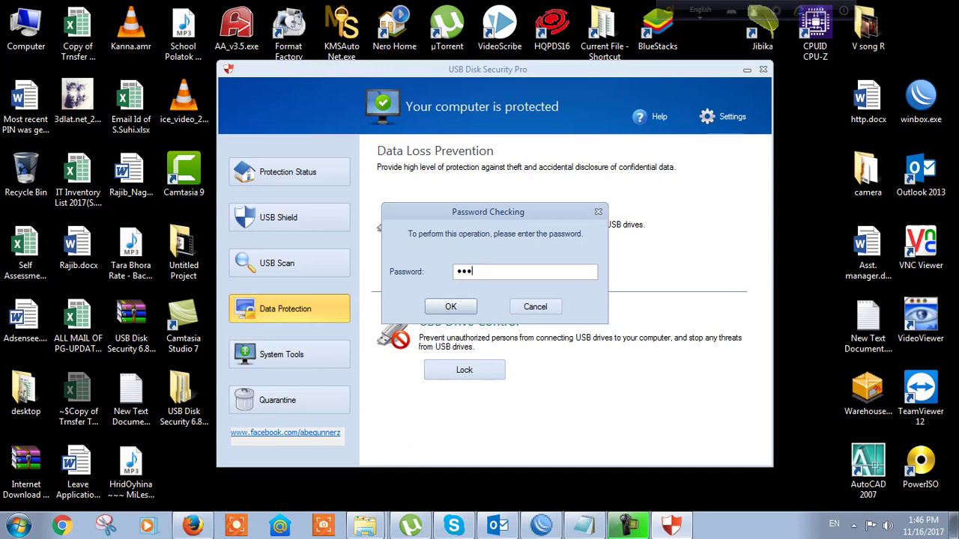
left_click(448, 306)
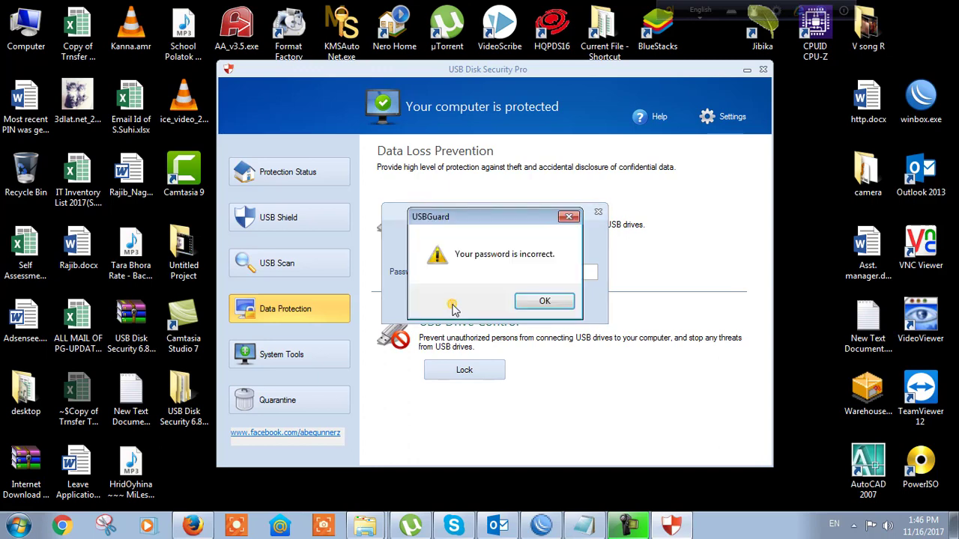
left_click(543, 302)
key("shift+Tab")
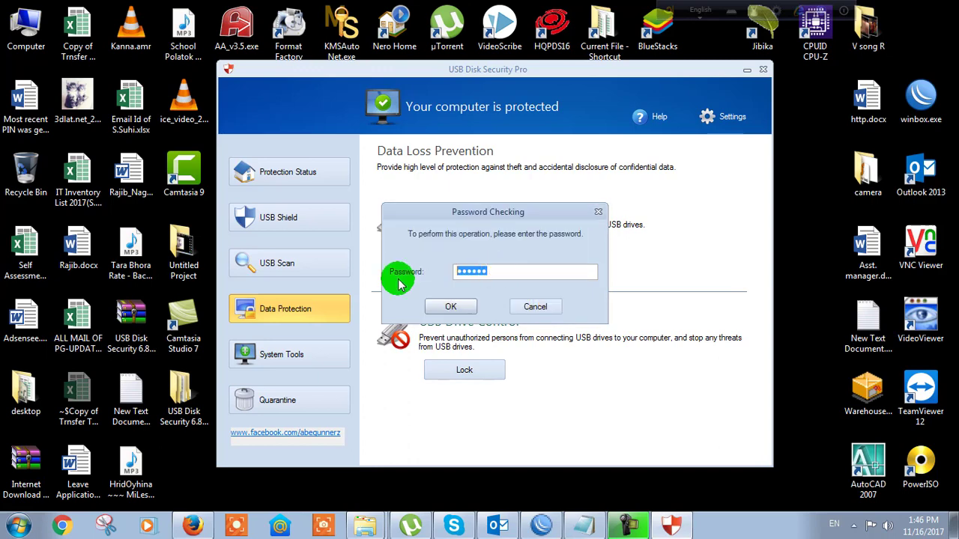
type("1")
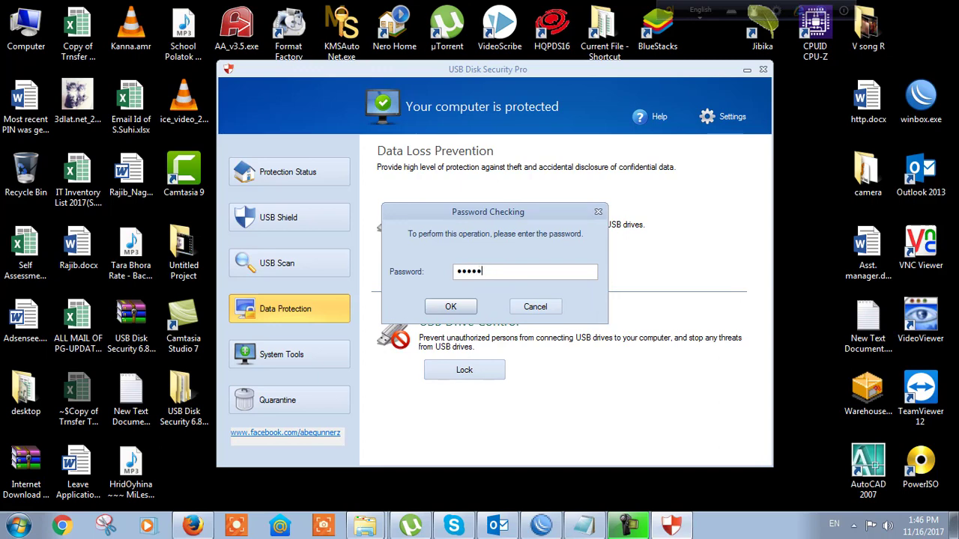
key("Return")
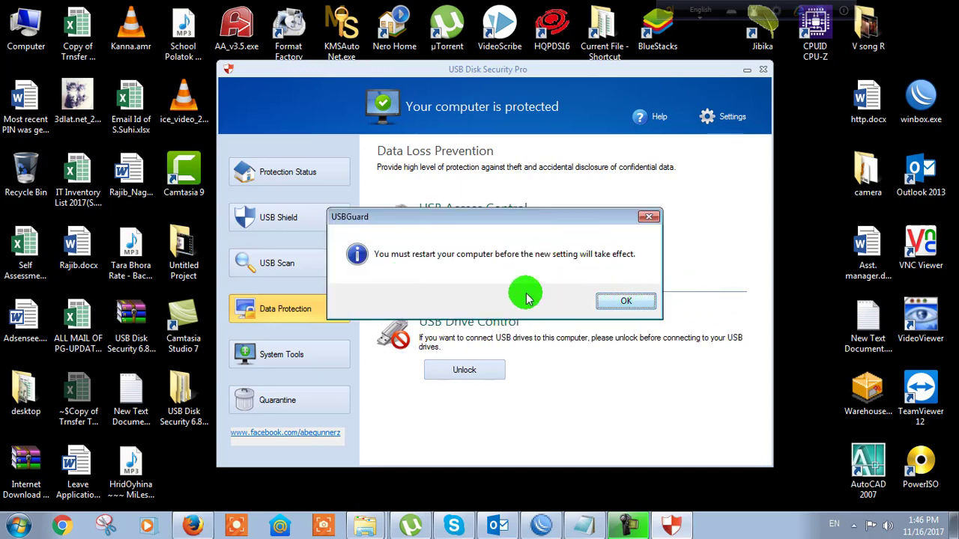
left_click(626, 303)
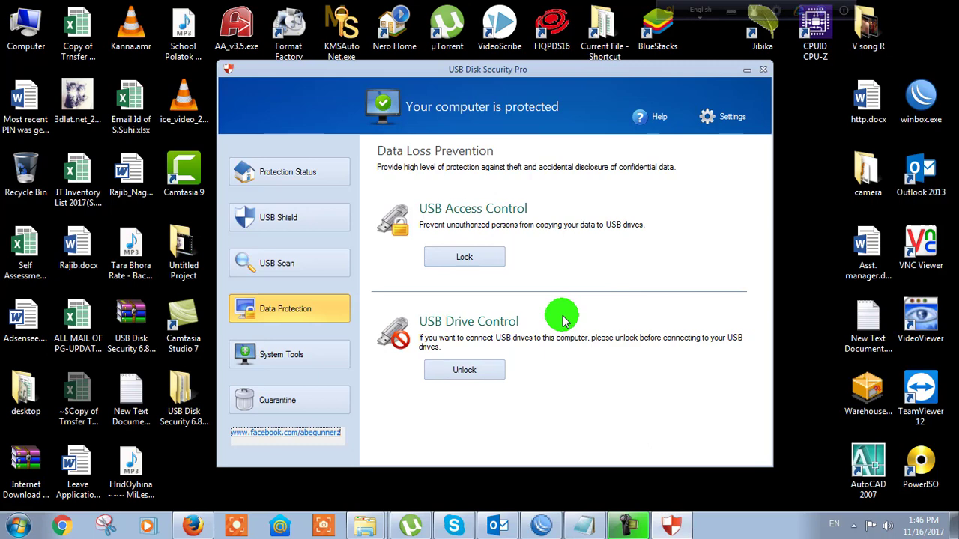
right_click(799, 181)
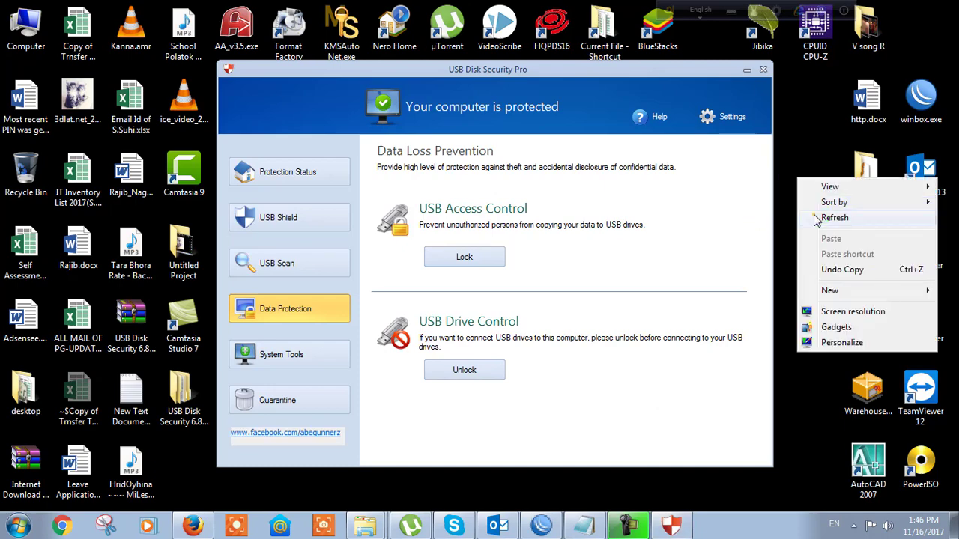
left_click(834, 218)
double_click(26, 26)
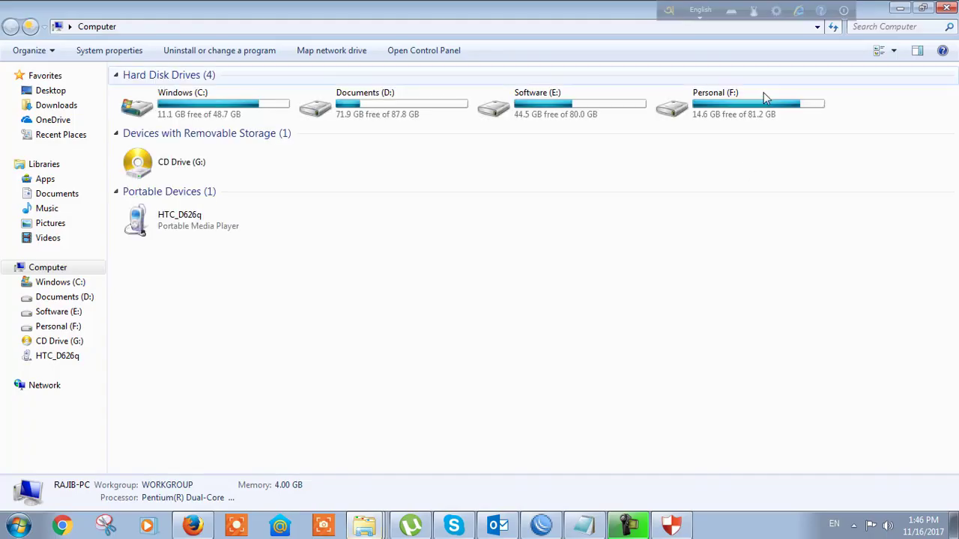
left_click(947, 7)
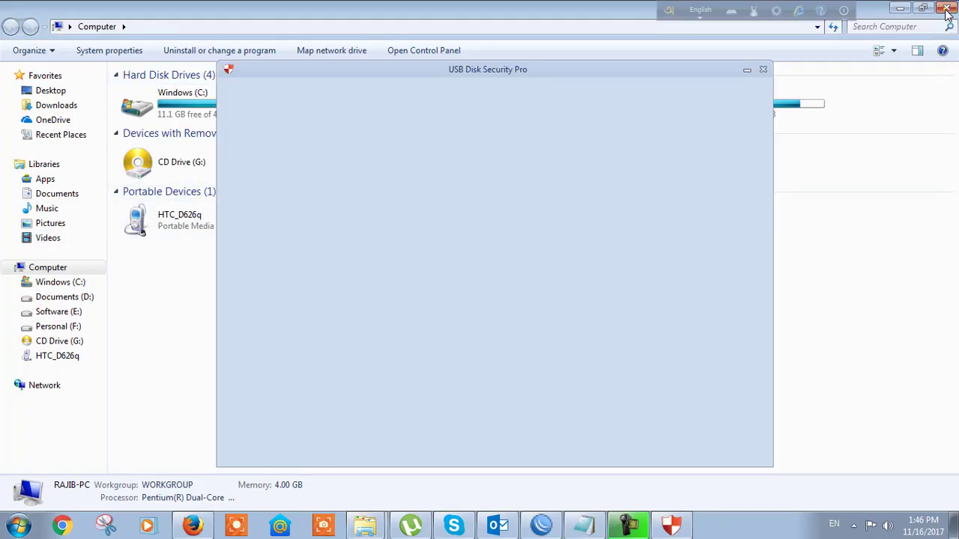
right_click(795, 154)
left_click(824, 195)
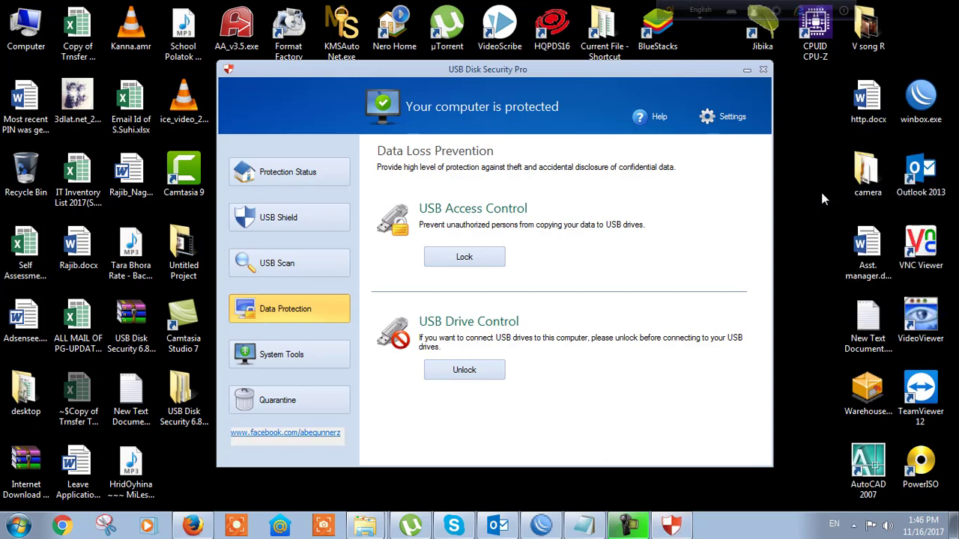
right_click(837, 142)
left_click(810, 180)
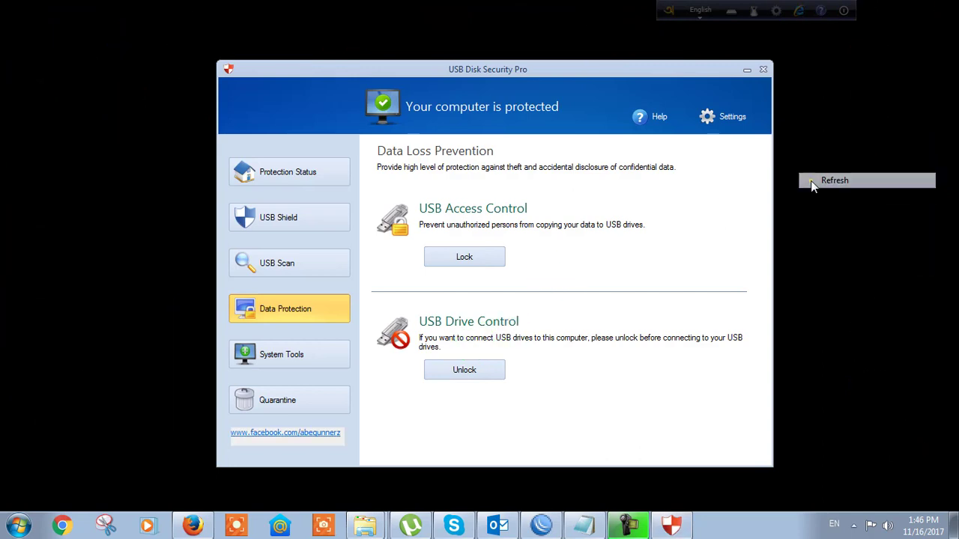
left_click(682, 176)
left_click(475, 370)
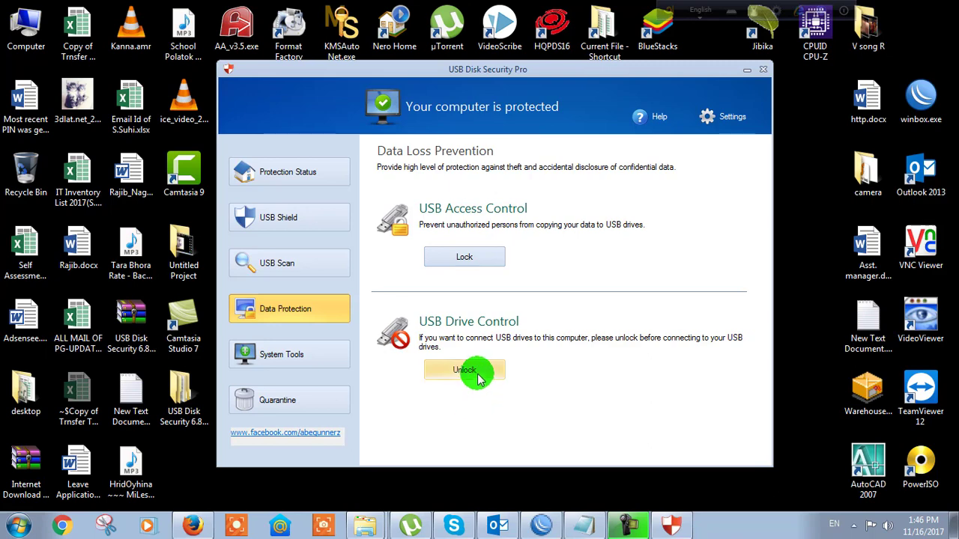
left_click(472, 273)
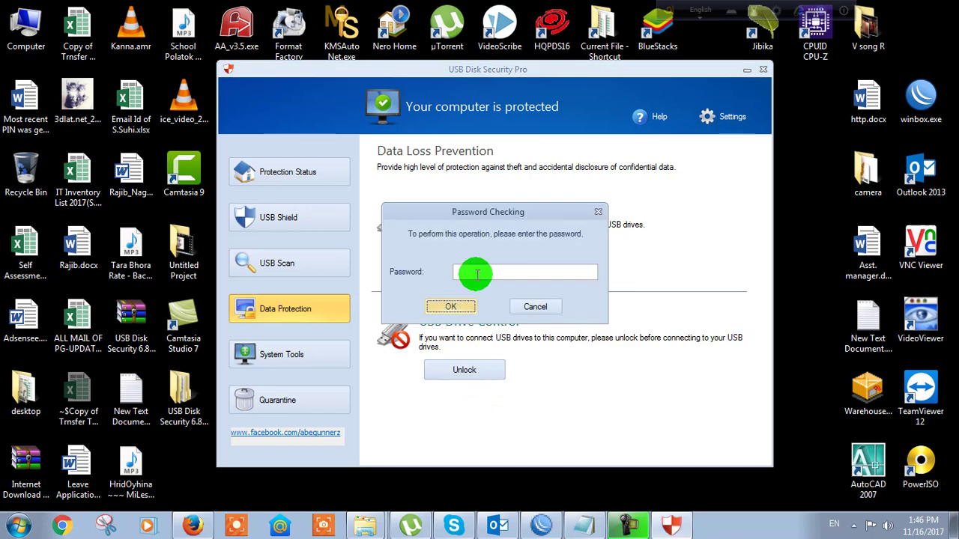
left_click(477, 274)
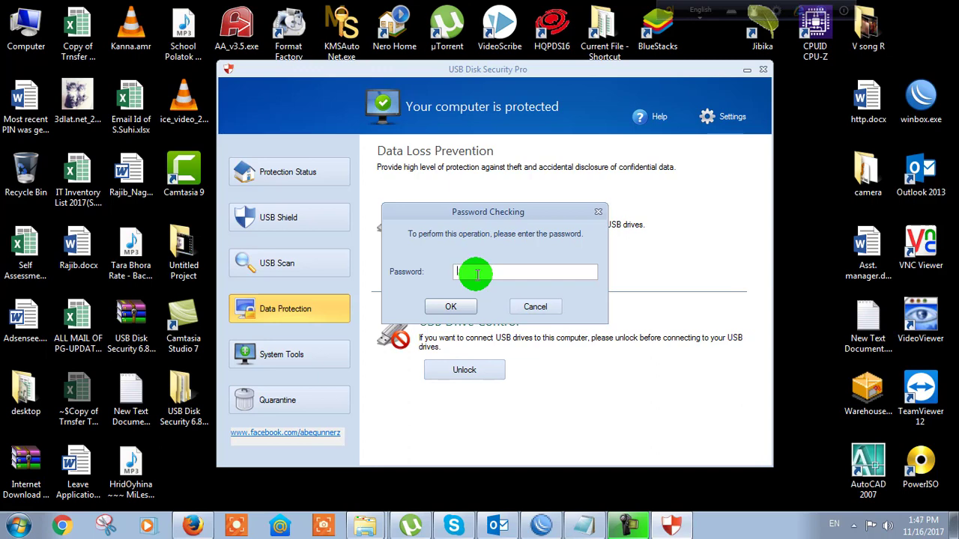
left_click(545, 307)
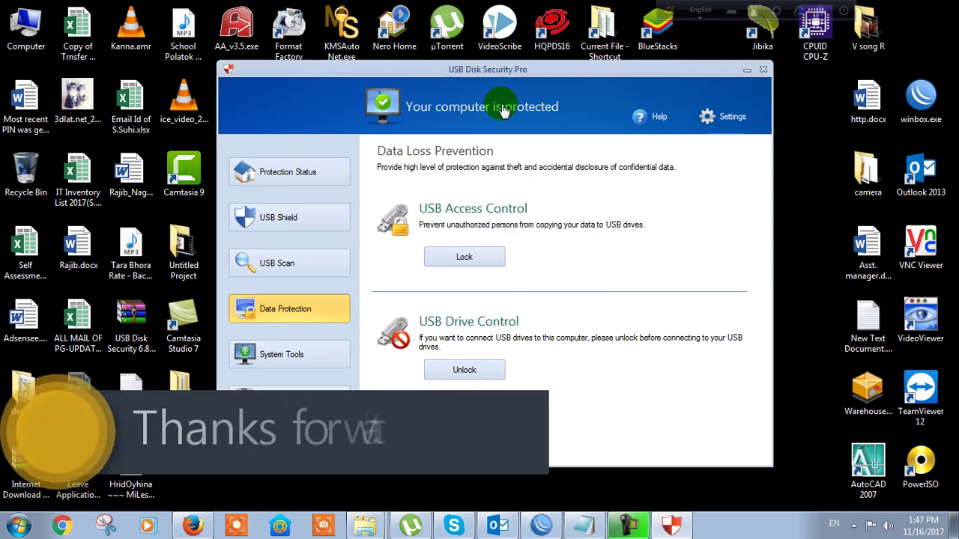